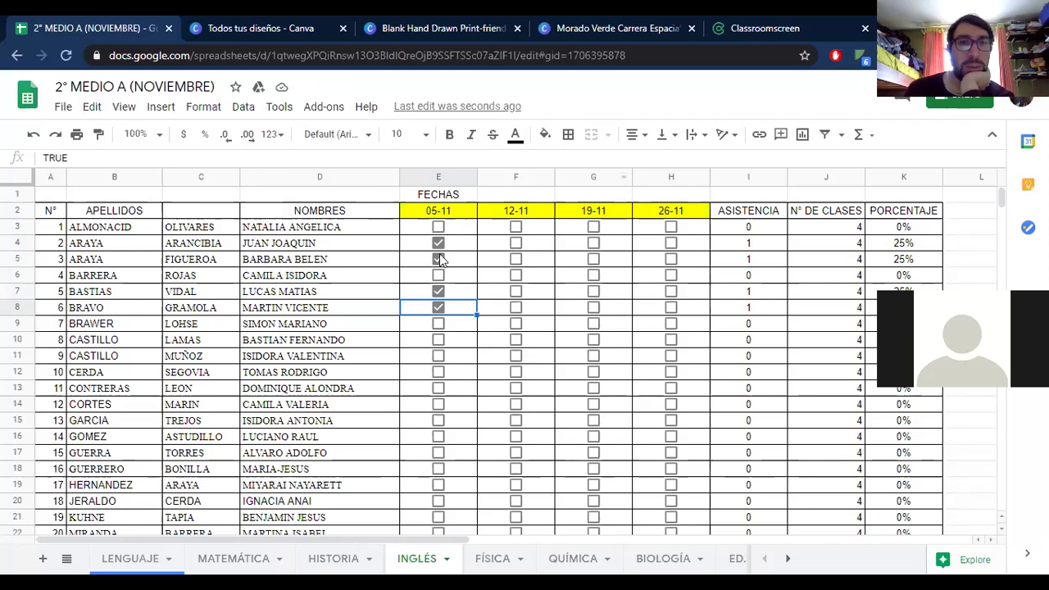
# - Mark student 7 present for 05-11 on the INGLÉS sheet and add the note "de viaje" to student 9's 05-11 cell
pyautogui.click(439, 325)
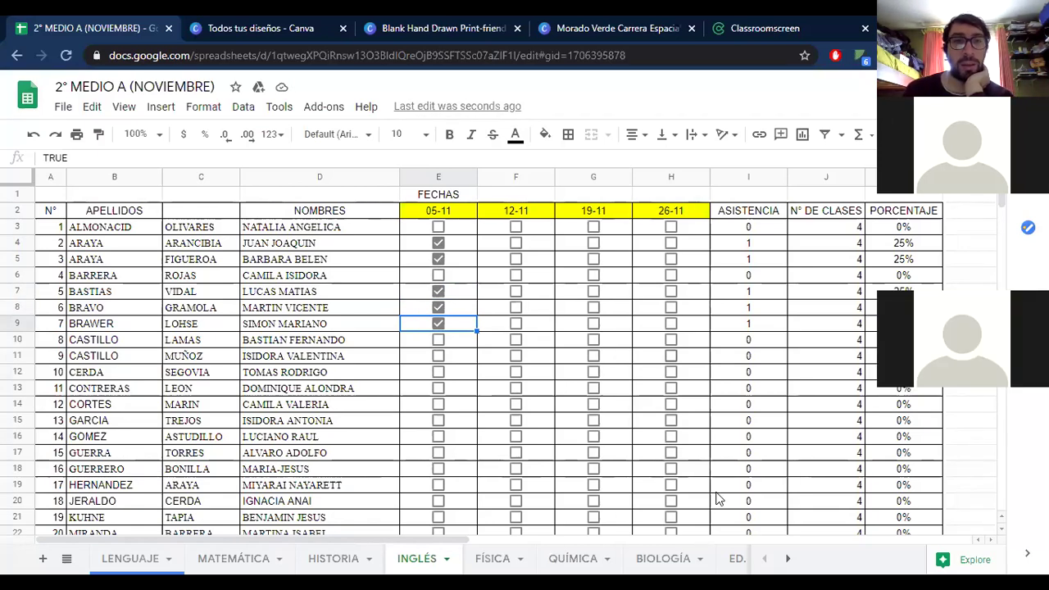
pyautogui.click(454, 358)
pyautogui.rightClick(454, 358)
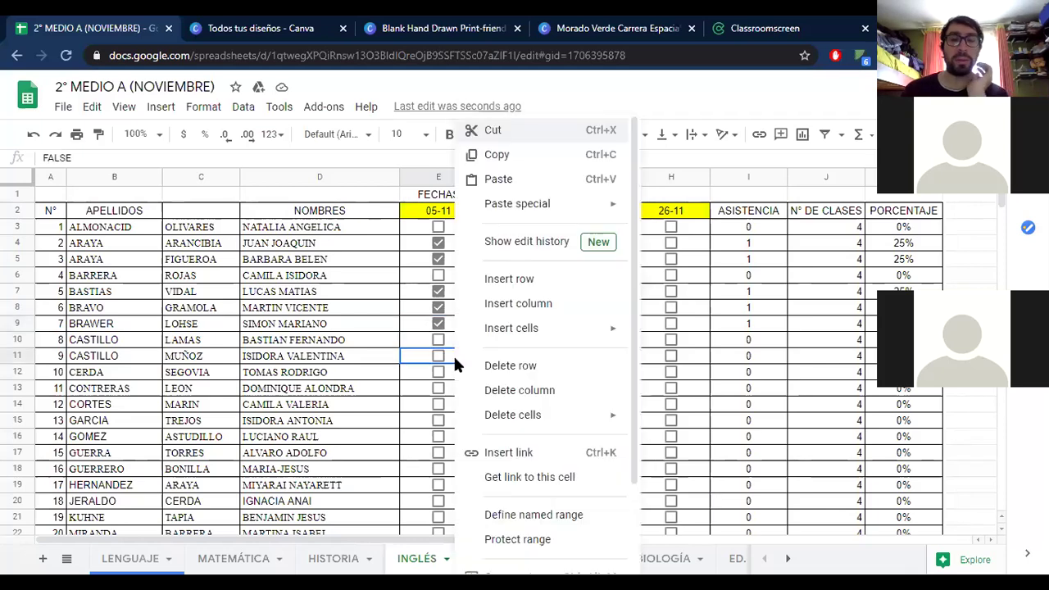
pyautogui.scroll(-3, 520, 459)
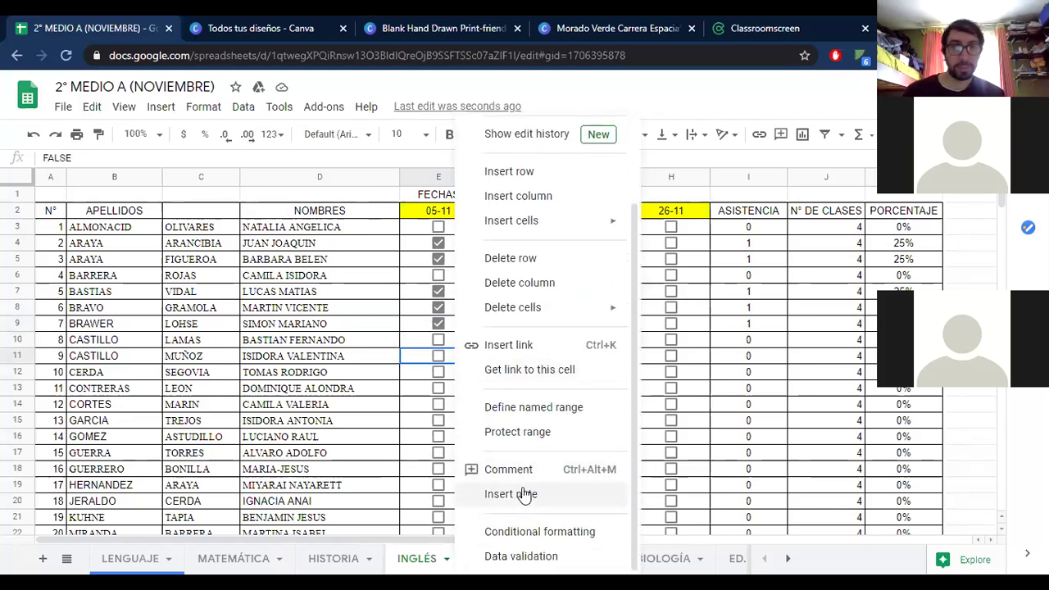
pyautogui.click(510, 494)
pyautogui.write('de viaje')
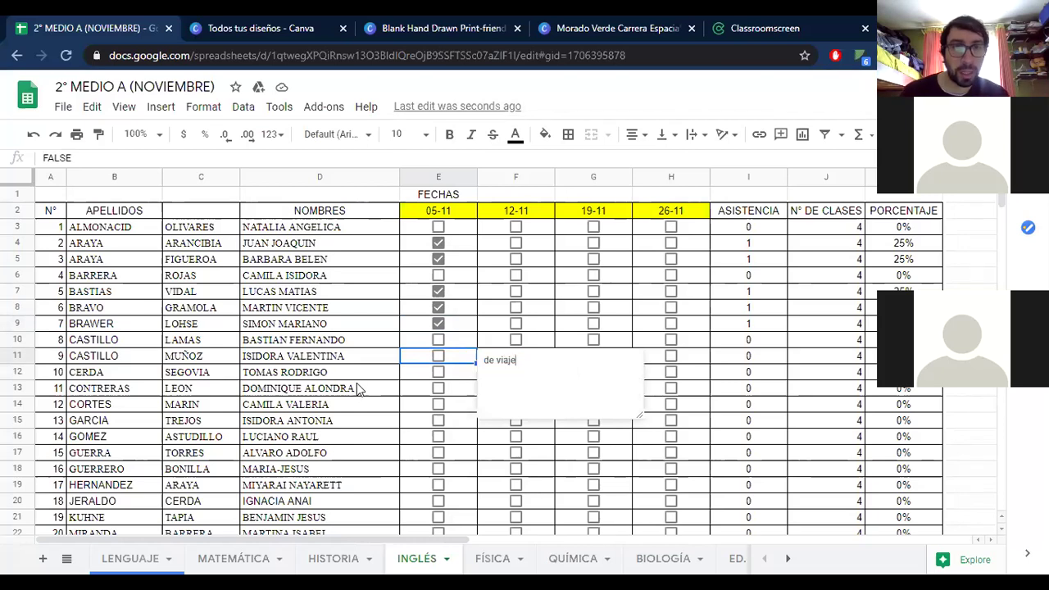
pyautogui.click(415, 378)
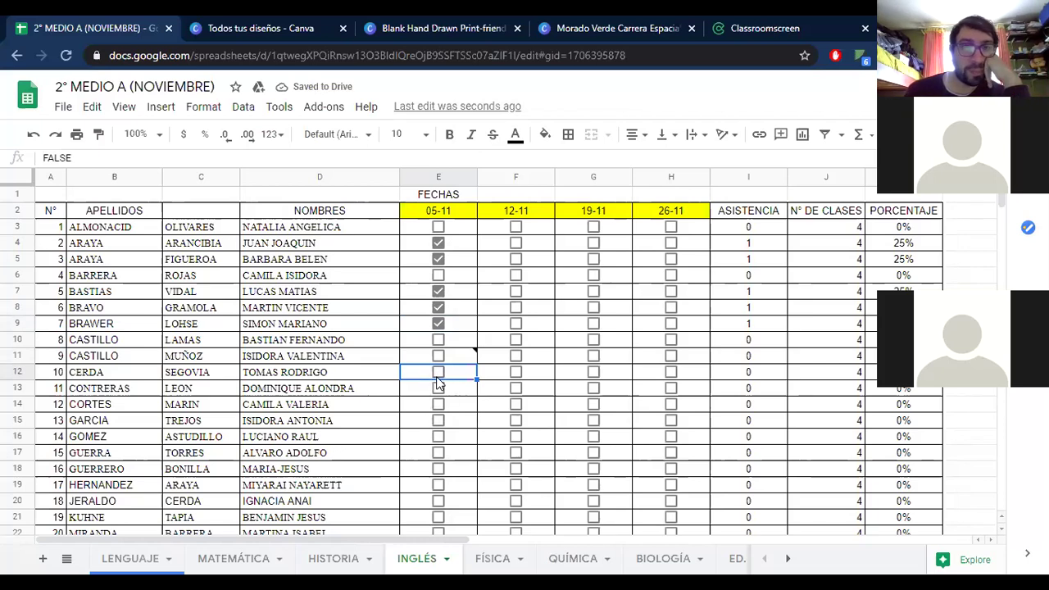
# - Mark students 10 to 14 as present in the 05-11 column
pyautogui.click(440, 371)
pyautogui.click(440, 393)
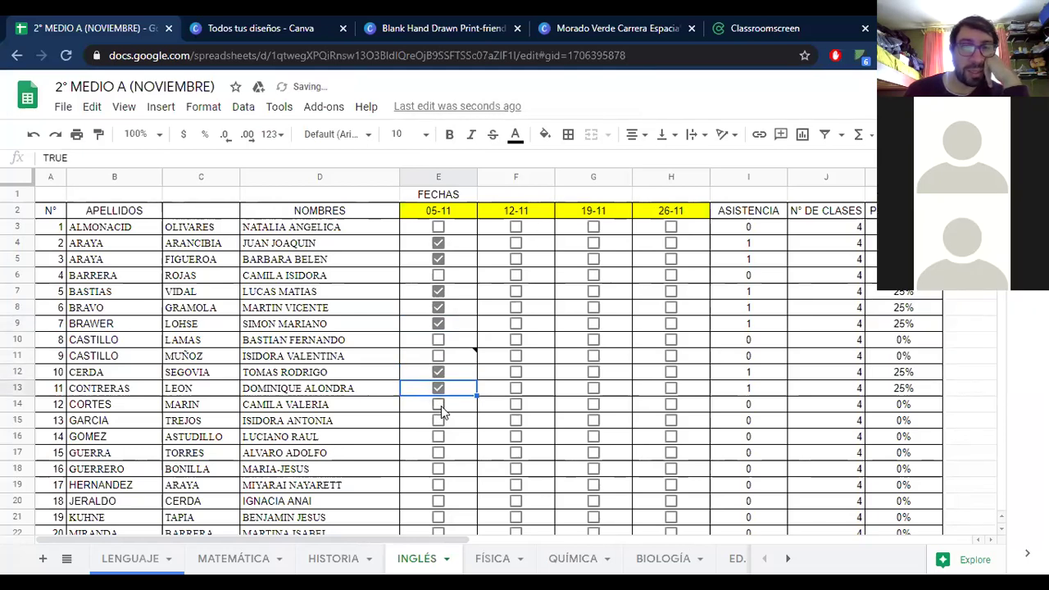
pyautogui.click(441, 405)
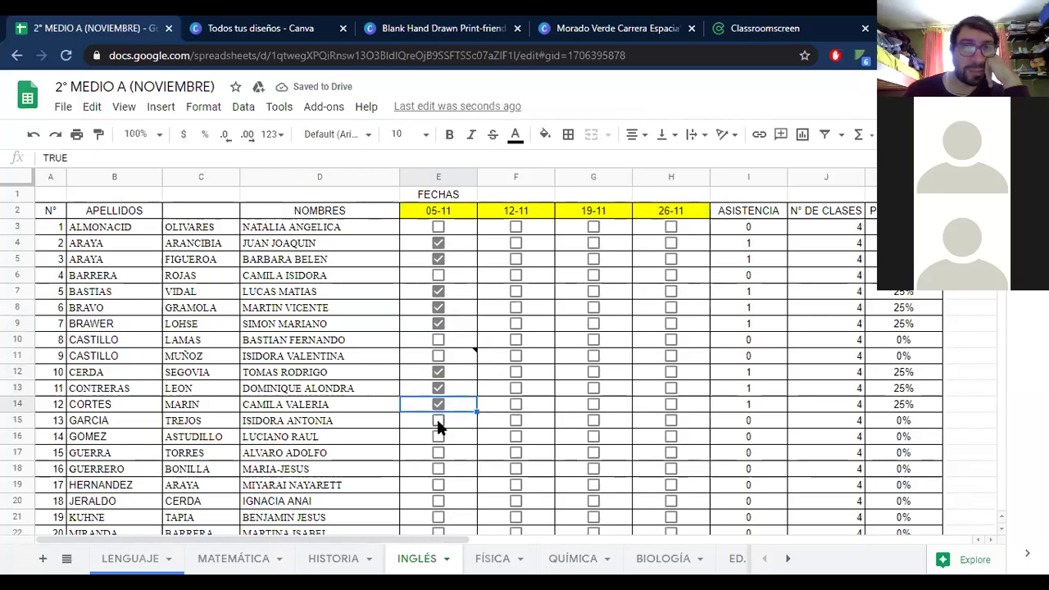
pyautogui.click(437, 421)
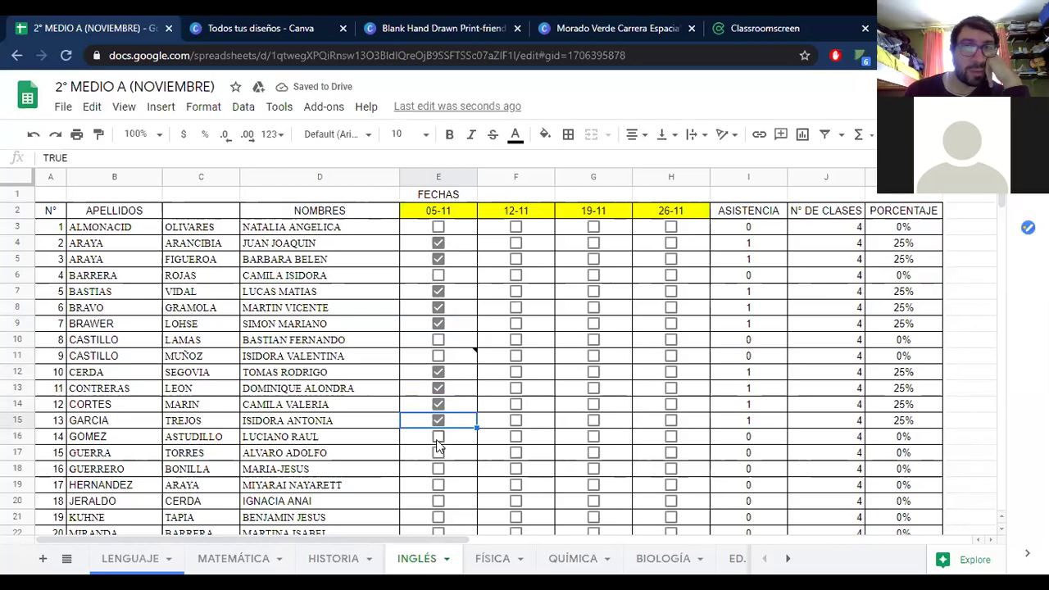
pyautogui.click(438, 441)
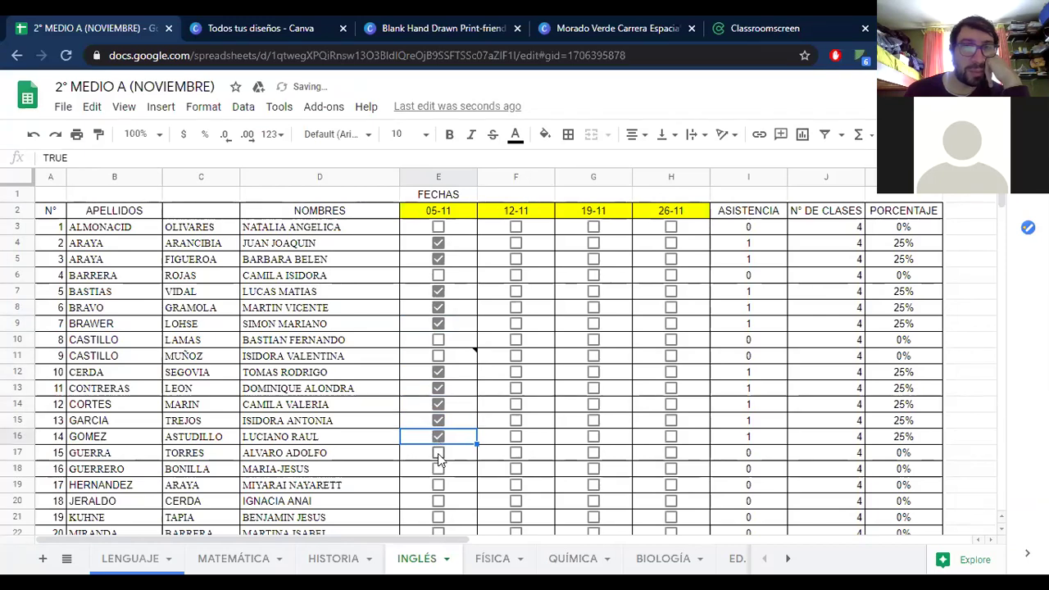
# - Mark students 15 to 18 as present in the 05-11 column
pyautogui.moveTo(437, 363)
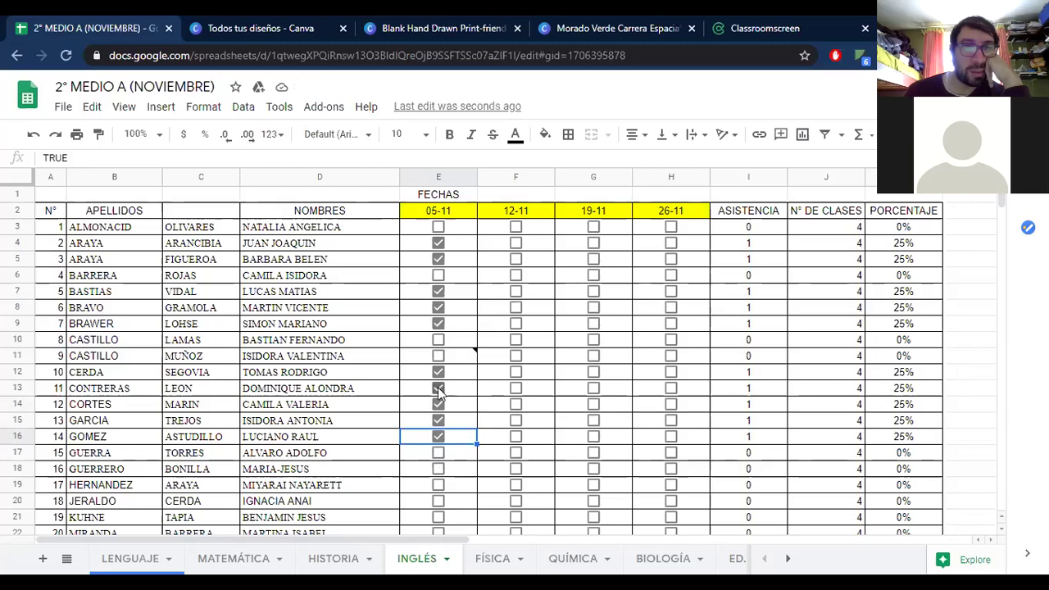
pyautogui.scroll(-1, 439, 399)
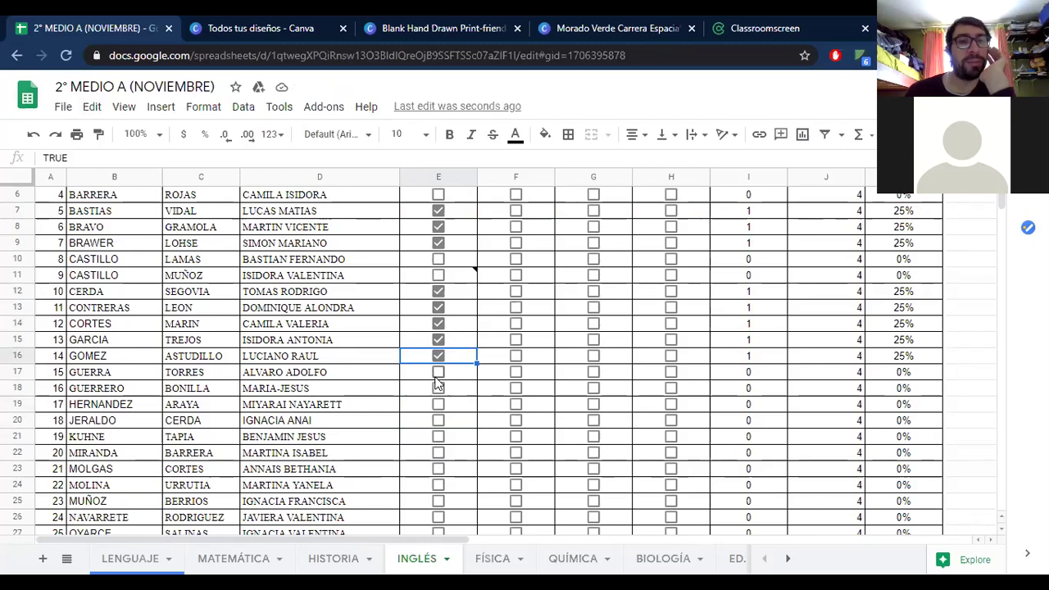
pyautogui.click(438, 375)
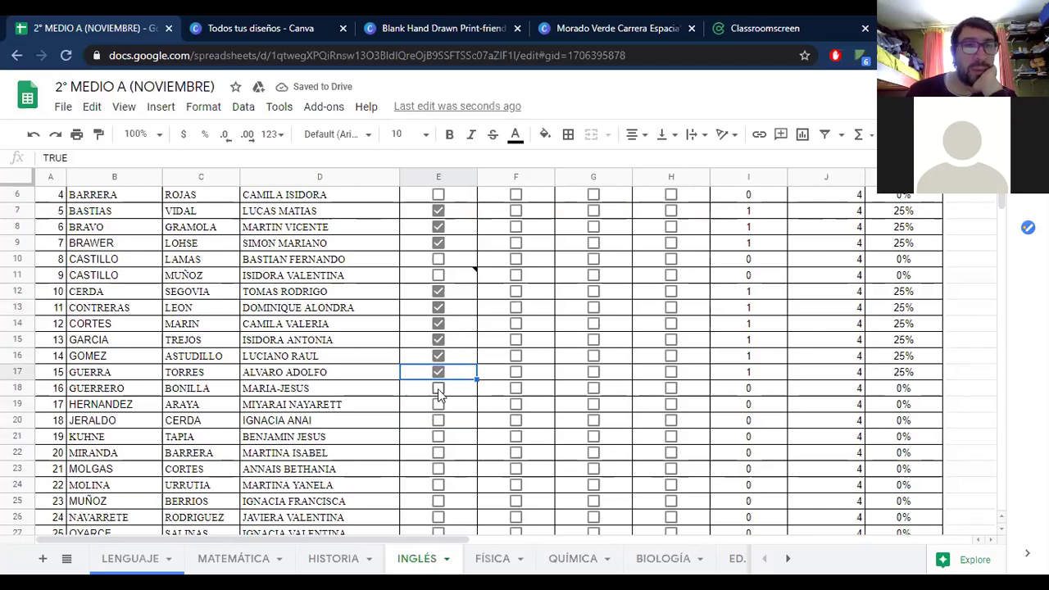
pyautogui.click(439, 390)
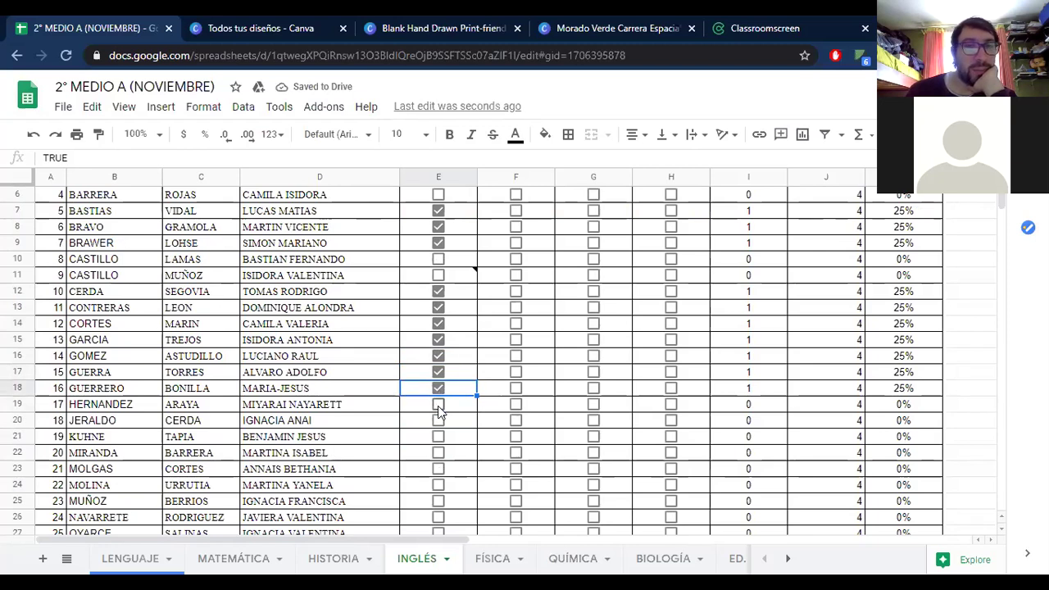
pyautogui.click(437, 407)
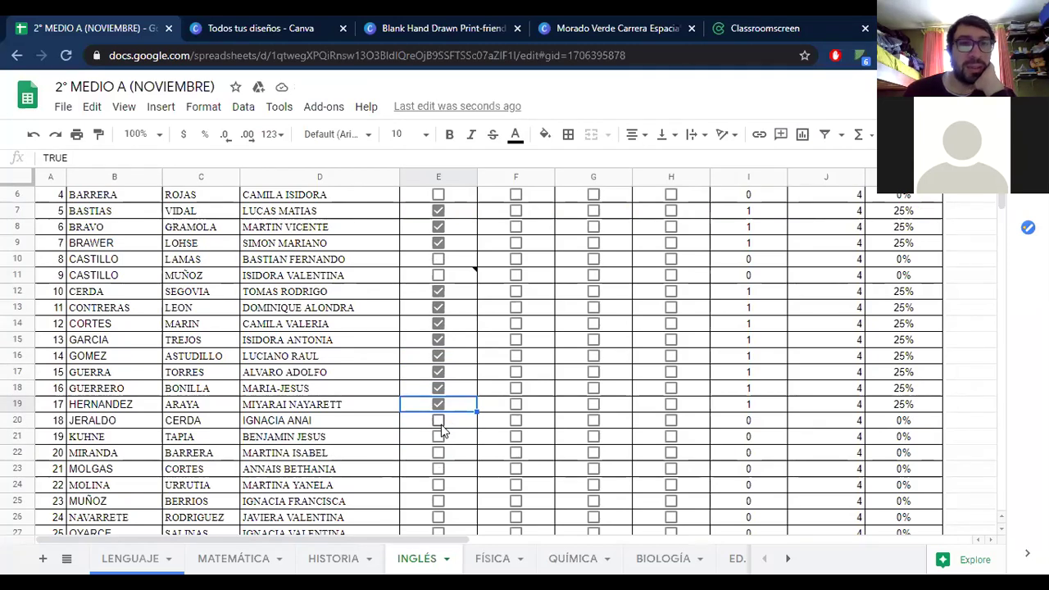
pyautogui.click(440, 420)
# - Mark students 19, 20, 21, 23 and 24 as present for 05-11, leaving student 22 unchecked
pyautogui.scroll(-2, 400, 409)
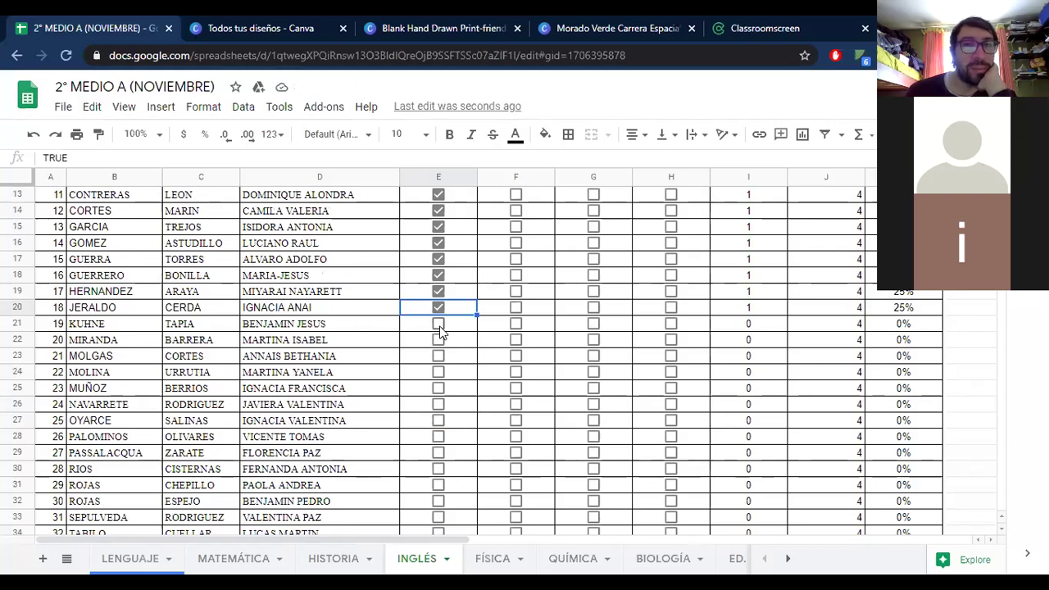
pyautogui.click(440, 328)
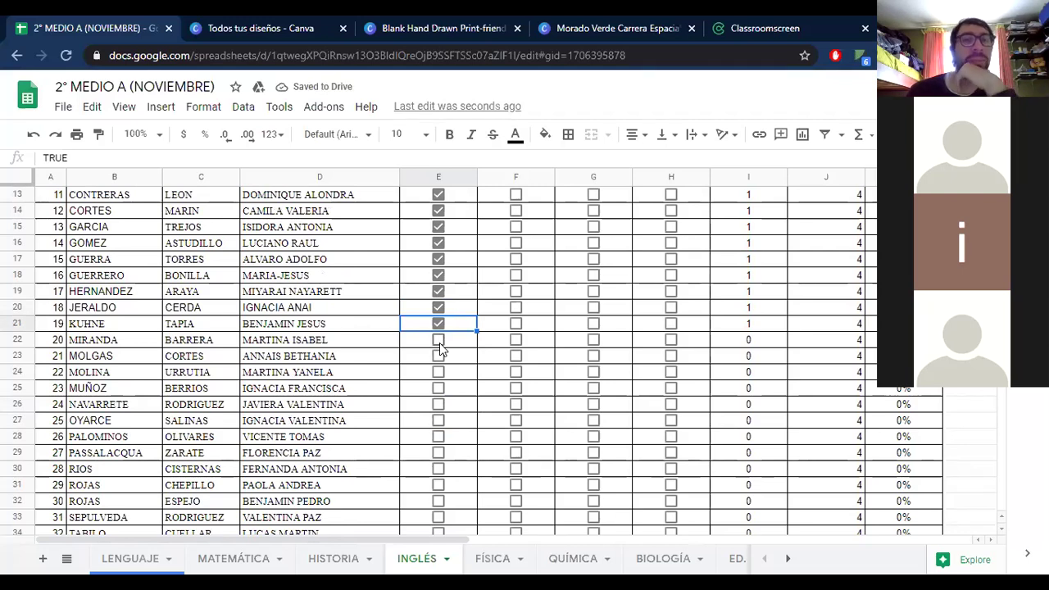
pyautogui.click(439, 341)
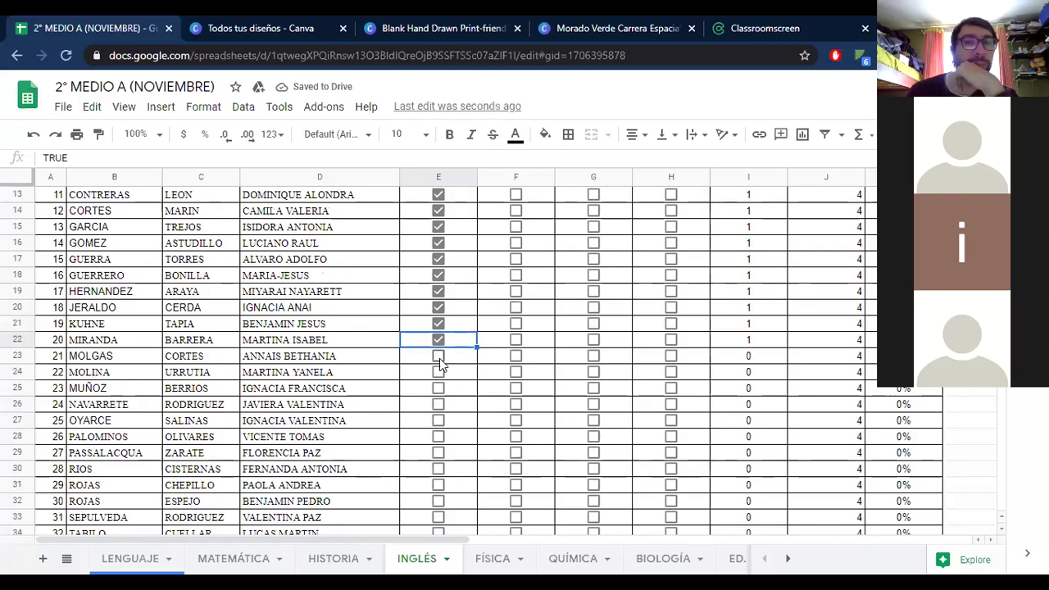
pyautogui.click(439, 358)
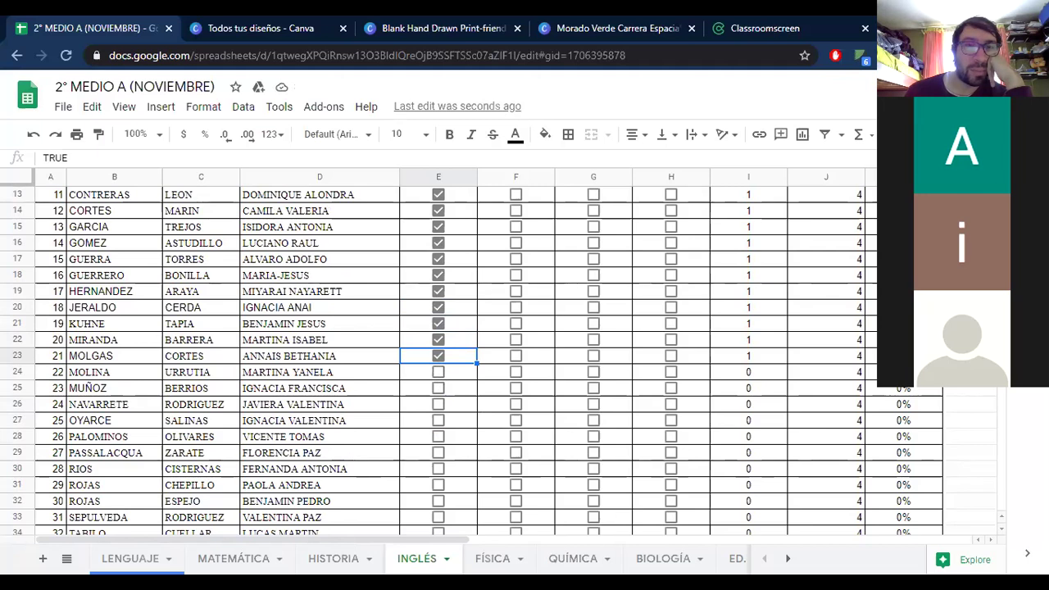
pyautogui.click(439, 391)
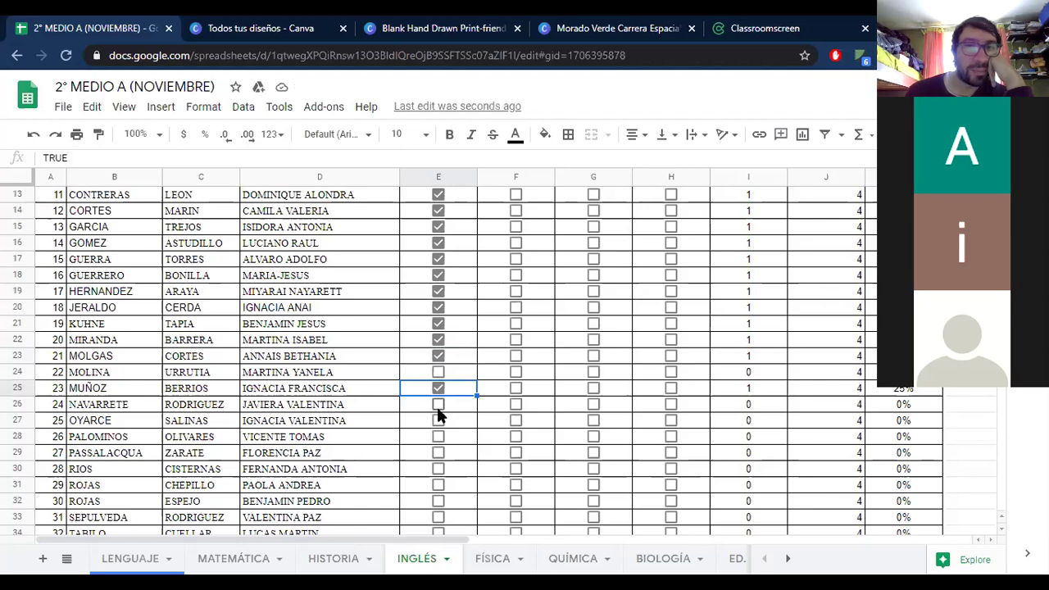
pyautogui.click(437, 407)
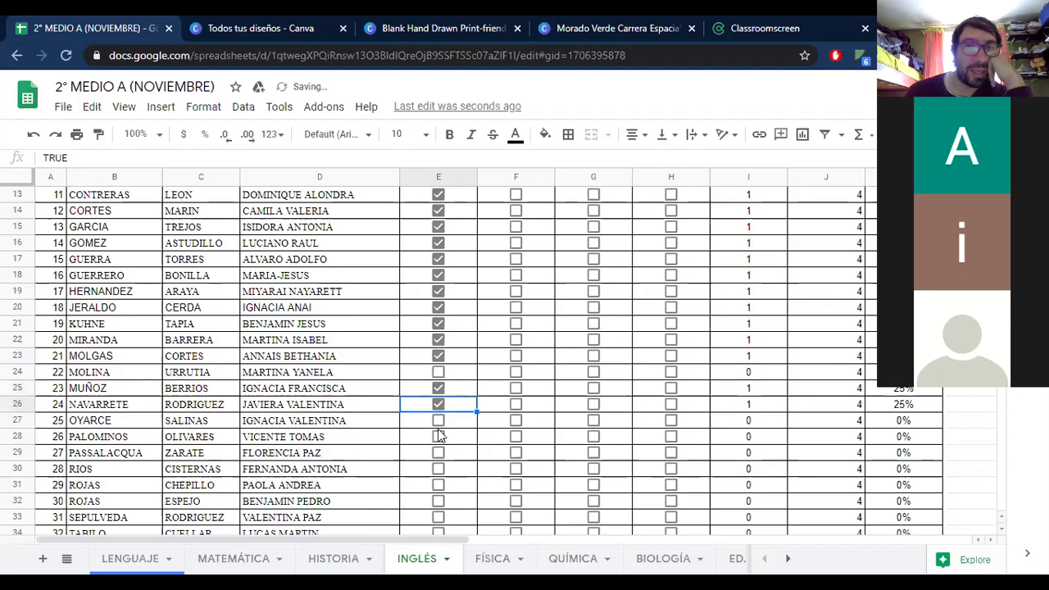
# - Mark students 25 and 27 as present for 05-11, leaving student 26 unchecked
pyautogui.scroll(-2, 438, 422)
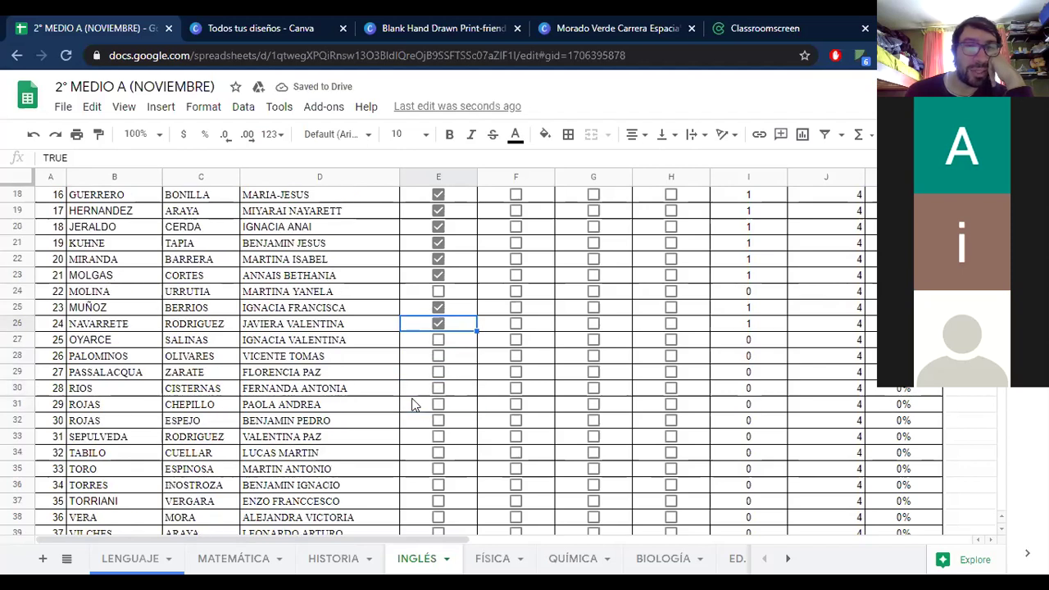
pyautogui.scroll(-1, 458, 376)
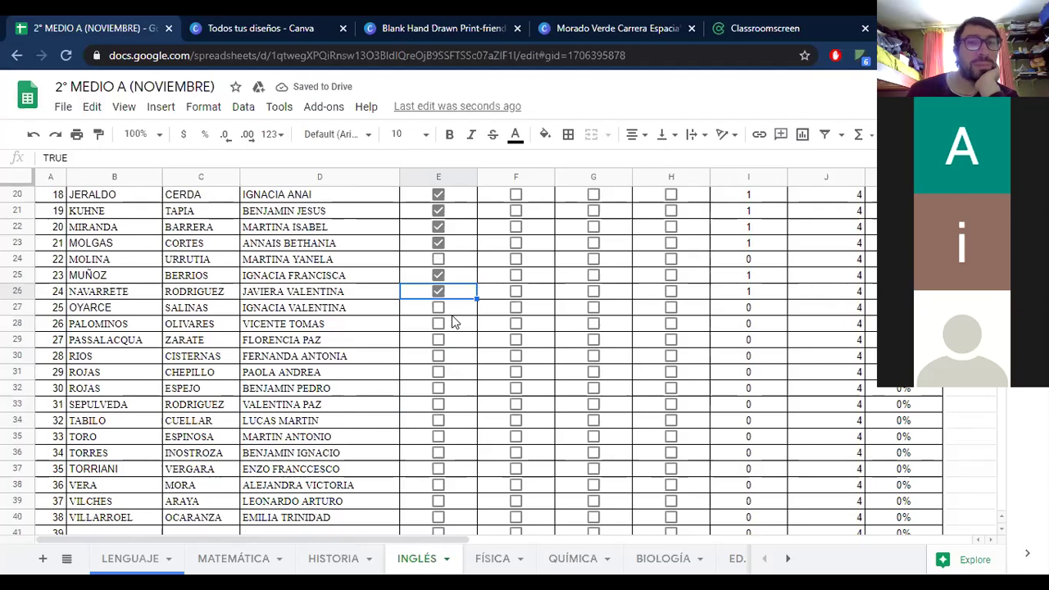
pyautogui.click(441, 309)
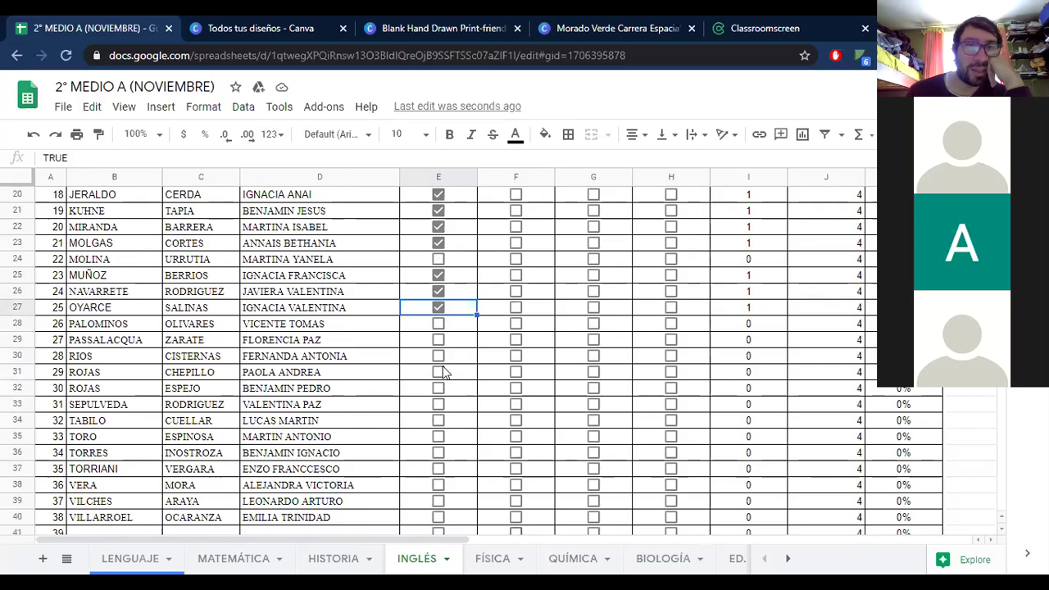
pyautogui.click(438, 340)
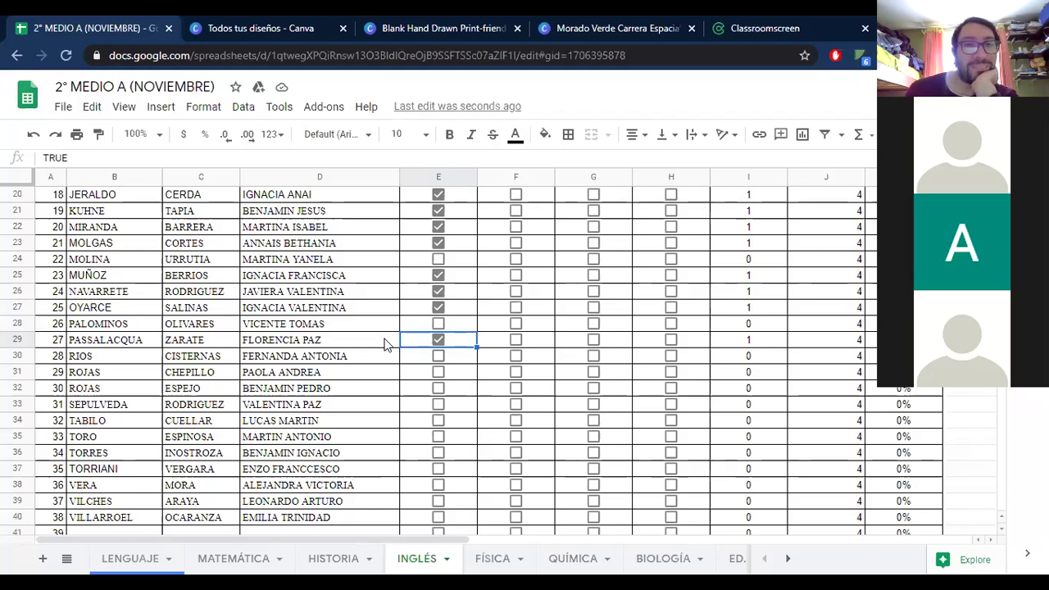
# - Review the note on student 9's 05-11 attendance cell and highlight its text
pyautogui.scroll(-2, 385, 343)
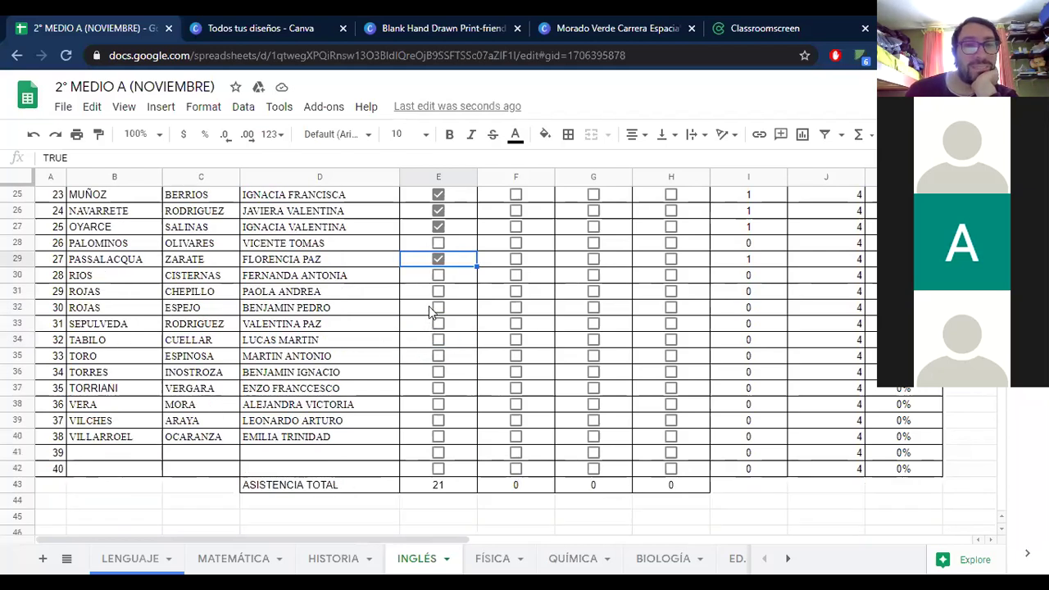
pyautogui.scroll(4, 405, 324)
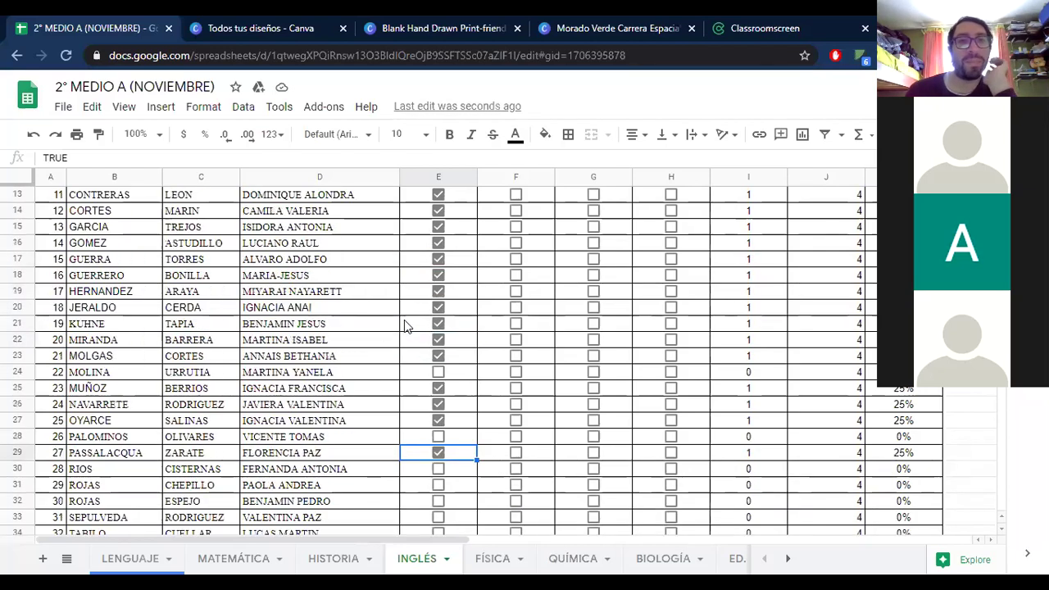
pyautogui.click(459, 295)
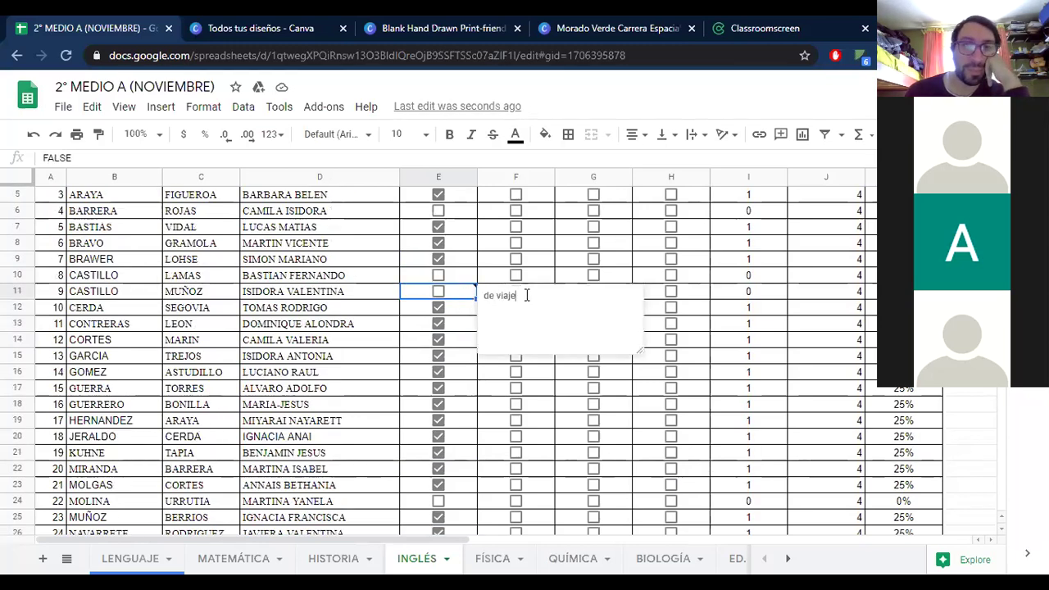
pyautogui.moveTo(526, 295); pyautogui.dragTo(483, 296)
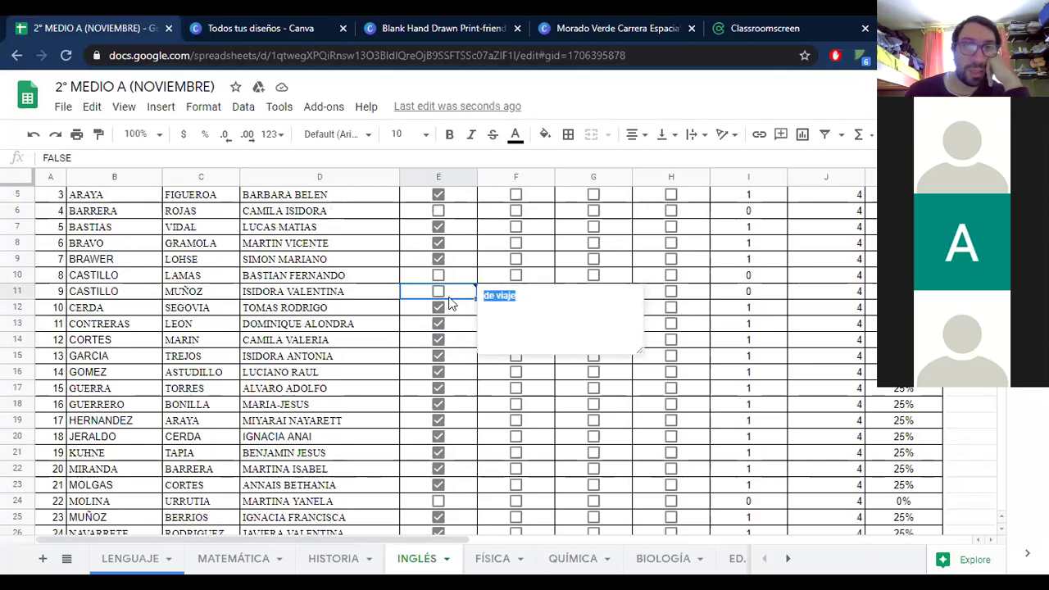
# - Mark students 28 and 30 to 33 as present for 05-11, leaving student 29 unchecked
pyautogui.scroll(-4, 364, 361)
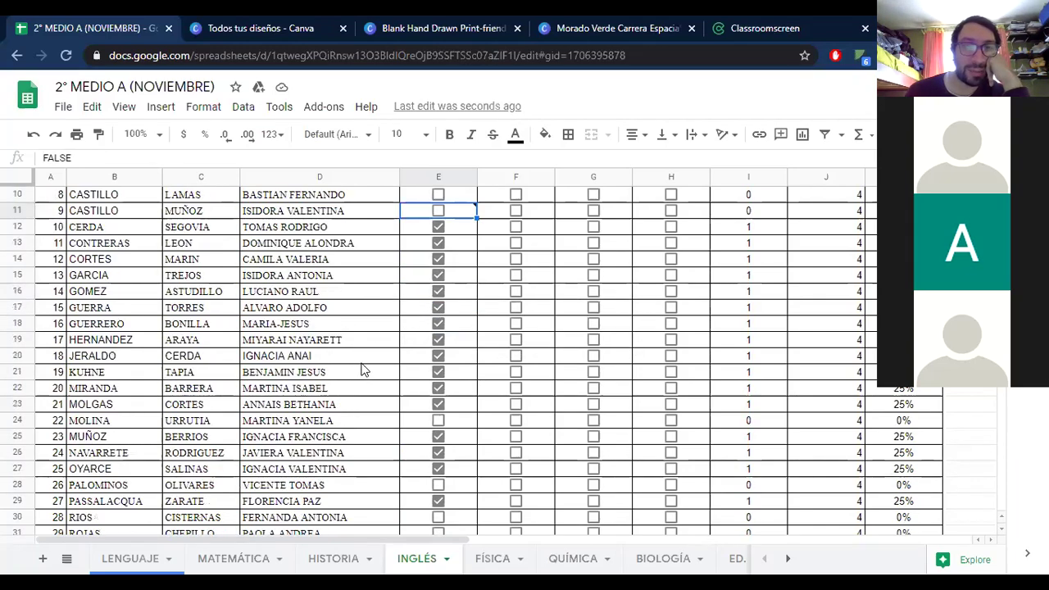
pyautogui.scroll(-3, 361, 369)
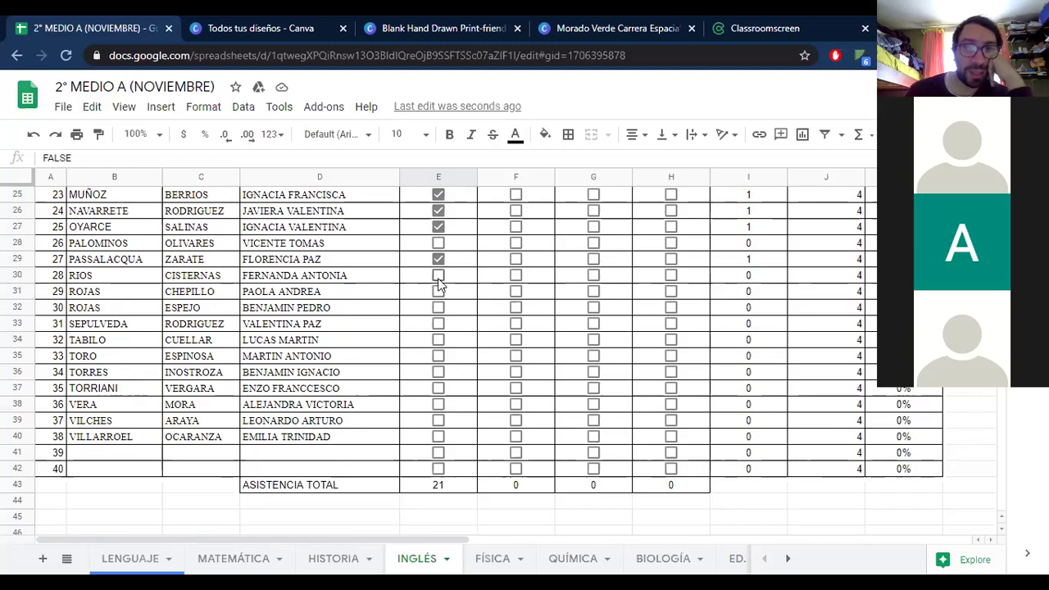
pyautogui.click(438, 276)
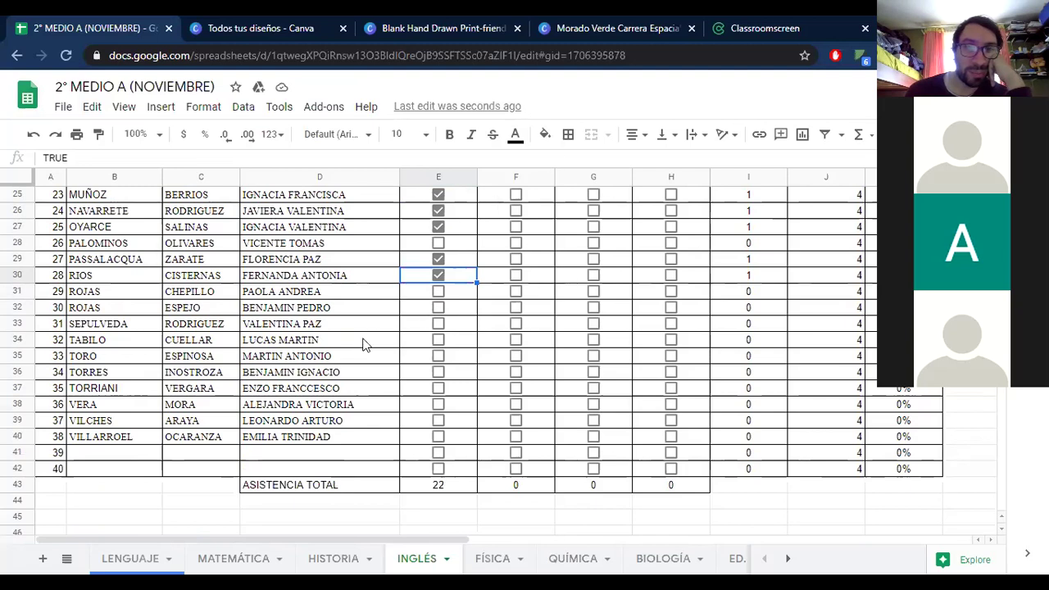
pyautogui.click(438, 307)
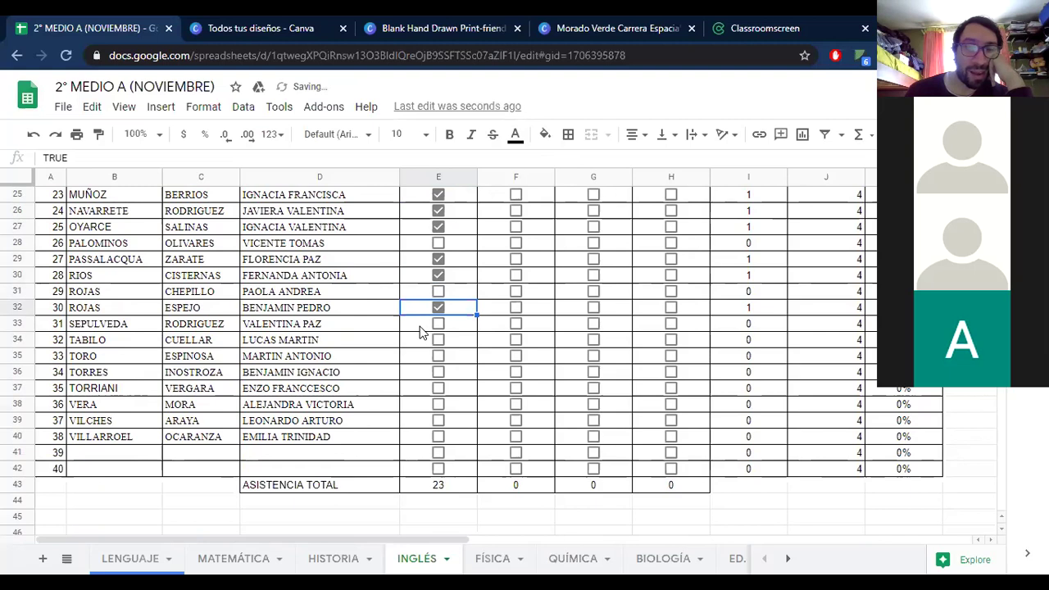
pyautogui.click(438, 324)
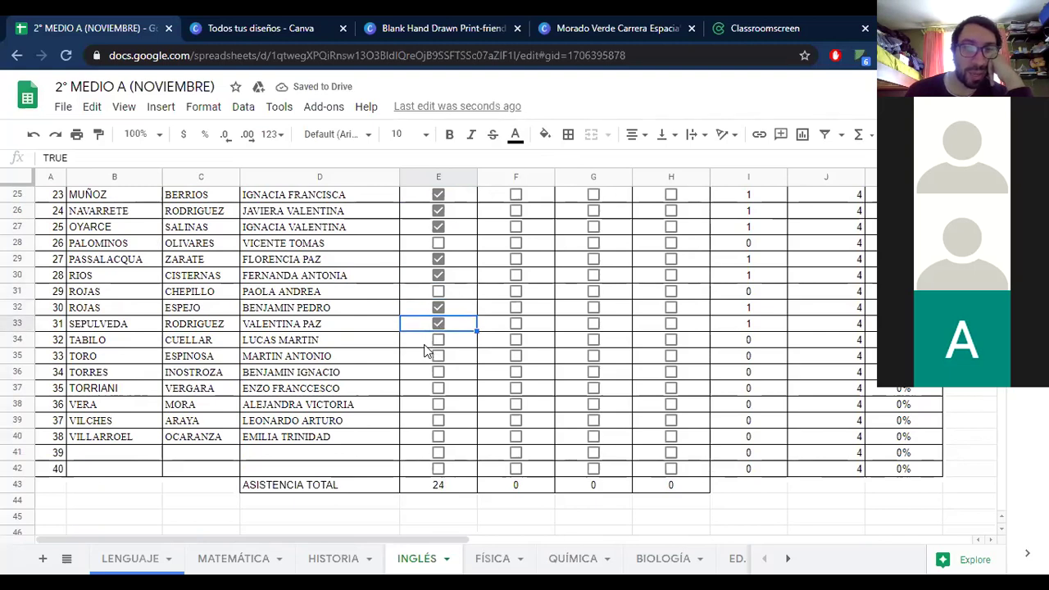
pyautogui.click(437, 340)
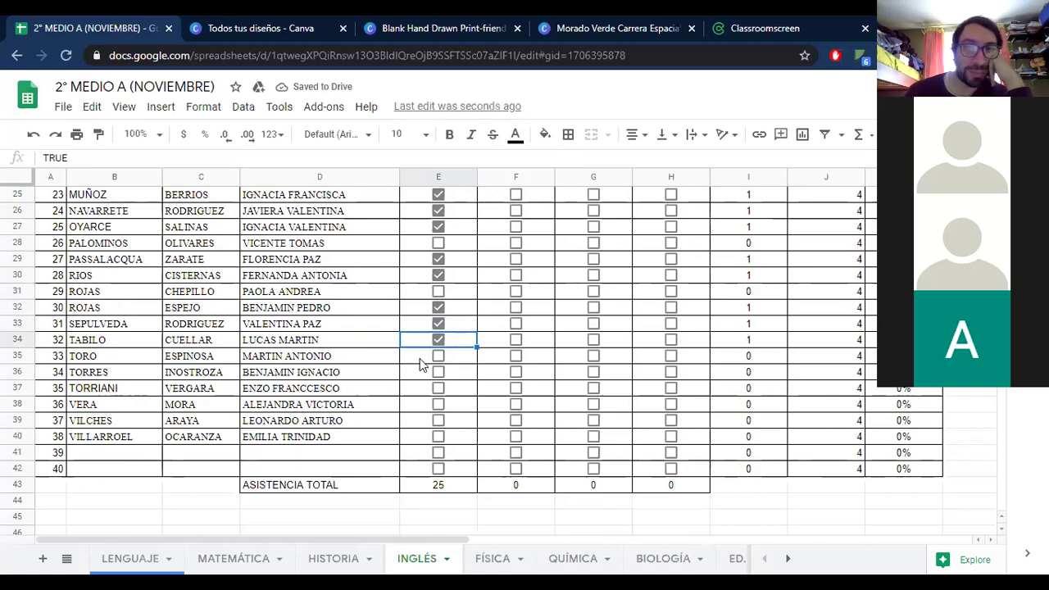
pyautogui.click(437, 357)
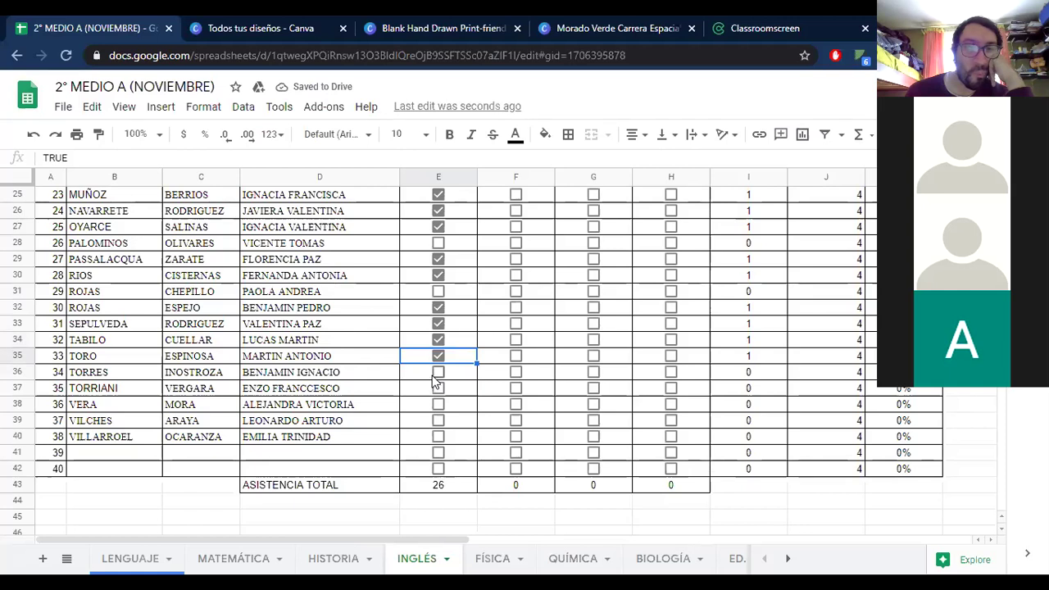
# - Mark students 34, 35, 37 and 38 as present for 05-11, leaving student 36 unchecked
pyautogui.click(437, 374)
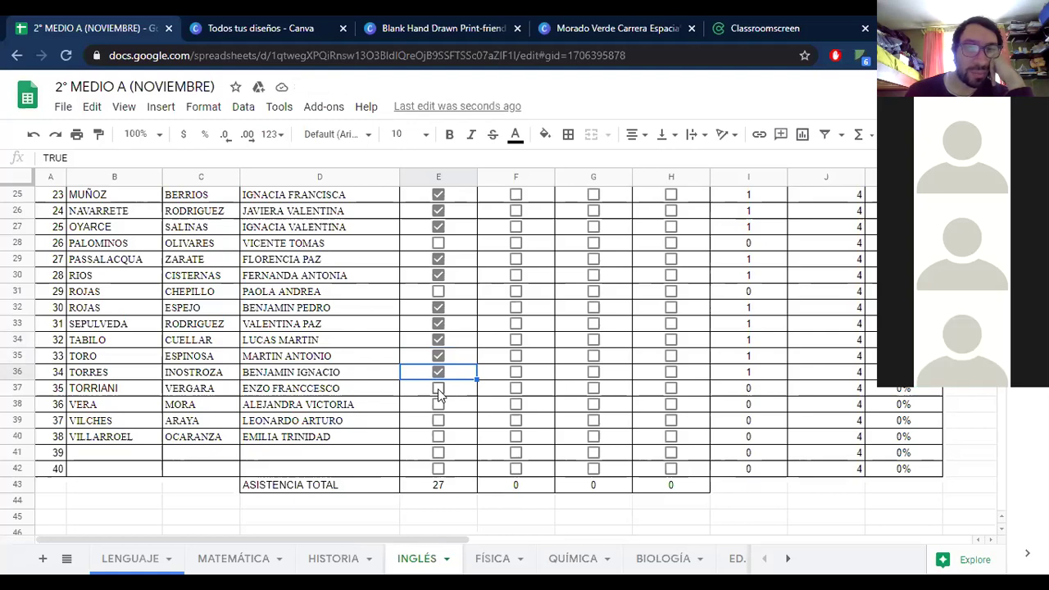
pyautogui.click(439, 391)
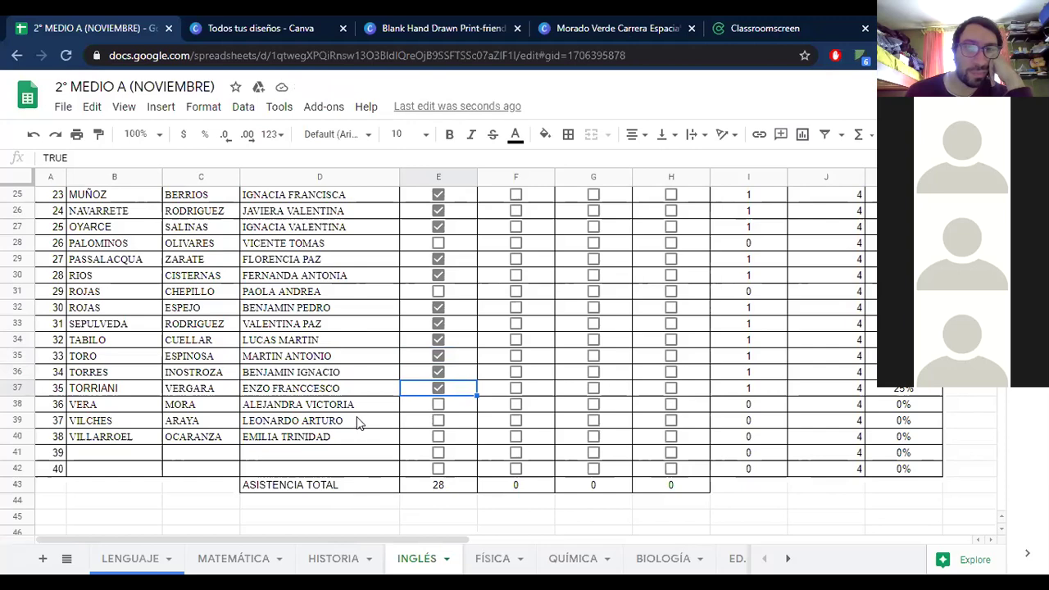
pyautogui.scroll(6, 459, 323)
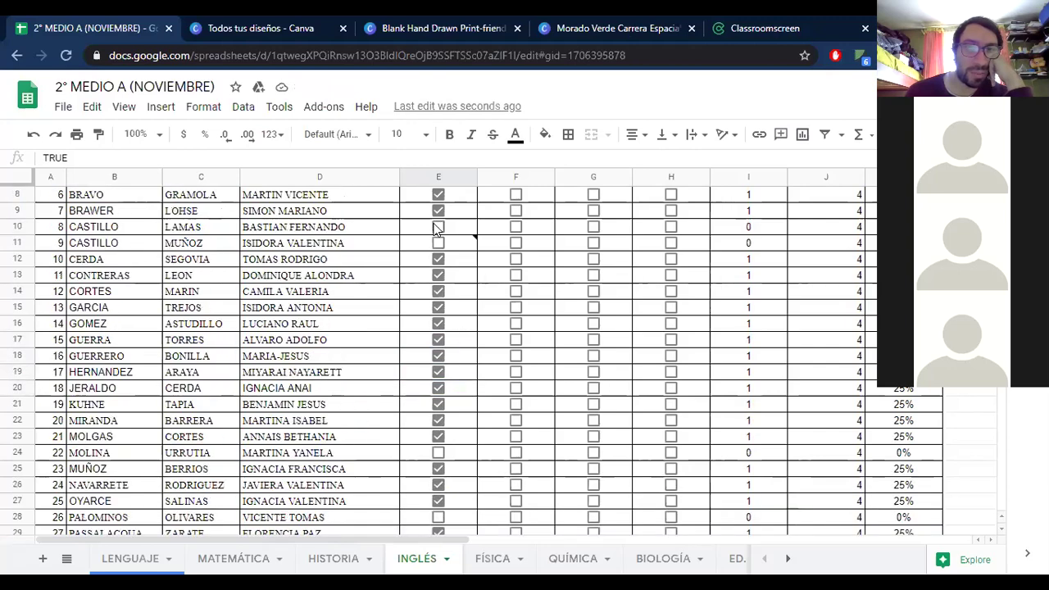
pyautogui.scroll(3, 436, 231)
pyautogui.scroll(-2, 434, 263)
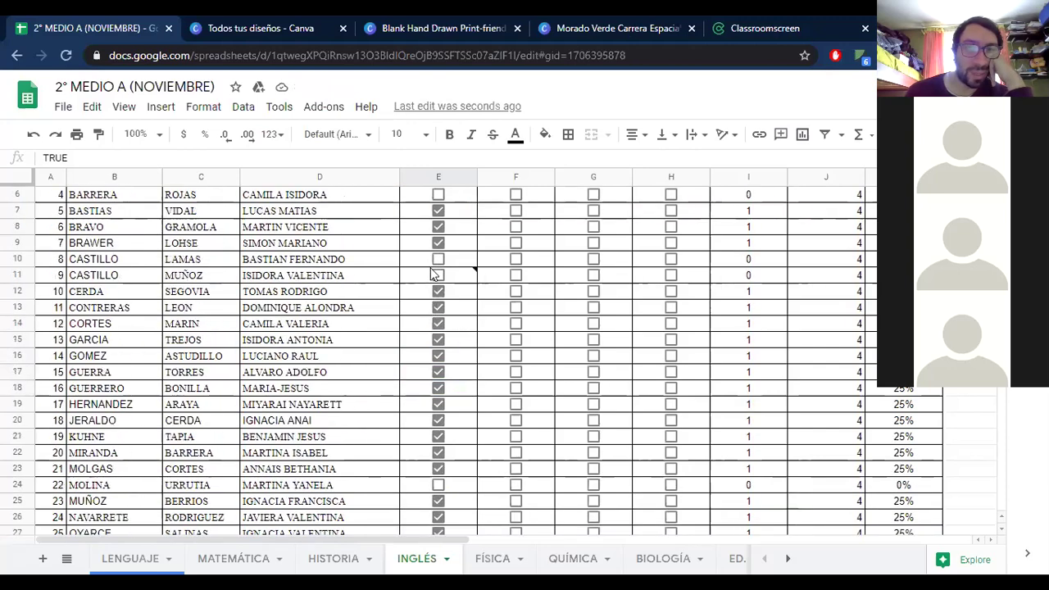
pyautogui.scroll(2, 438, 245)
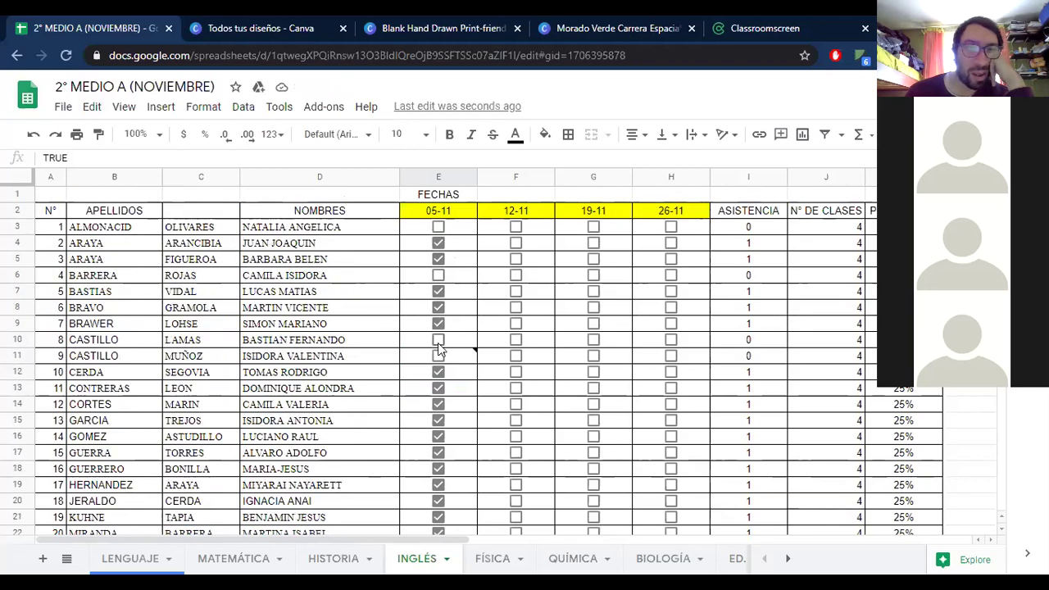
pyautogui.moveTo(425, 366)
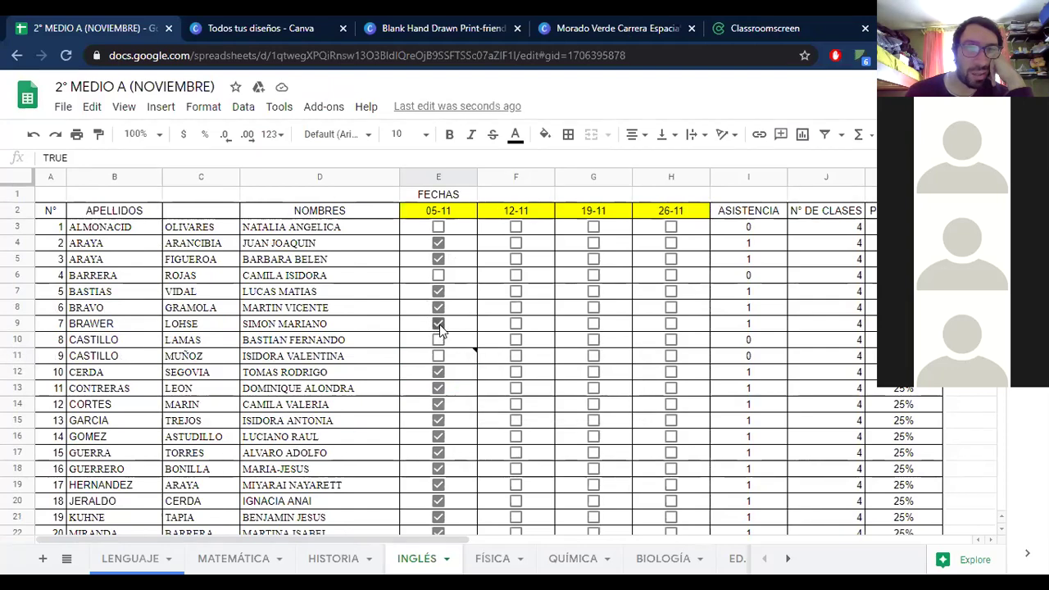
pyautogui.scroll(-2, 442, 365)
pyautogui.scroll(-5, 443, 369)
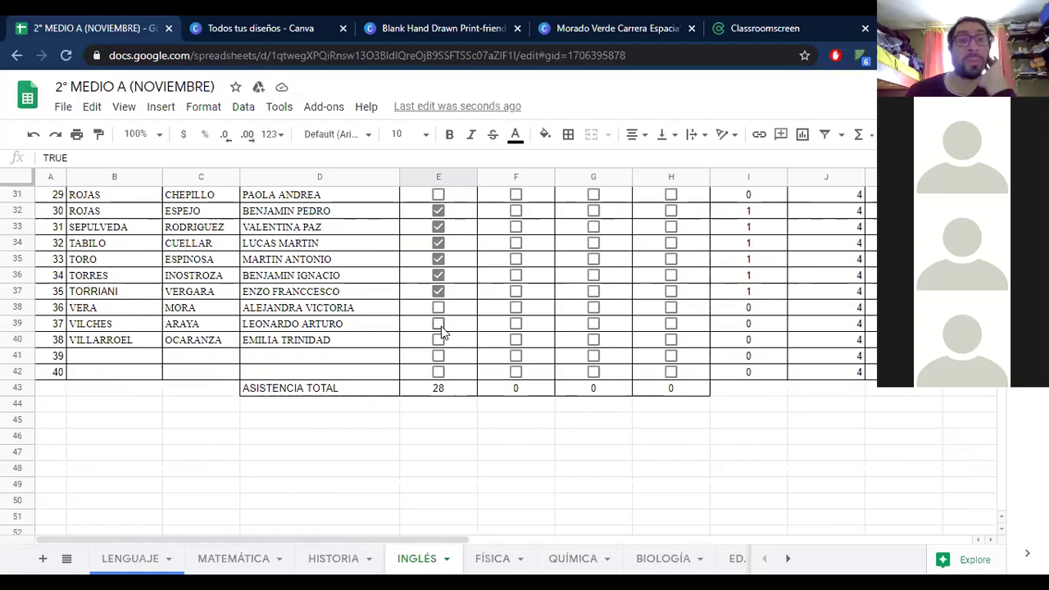
pyautogui.click(437, 328)
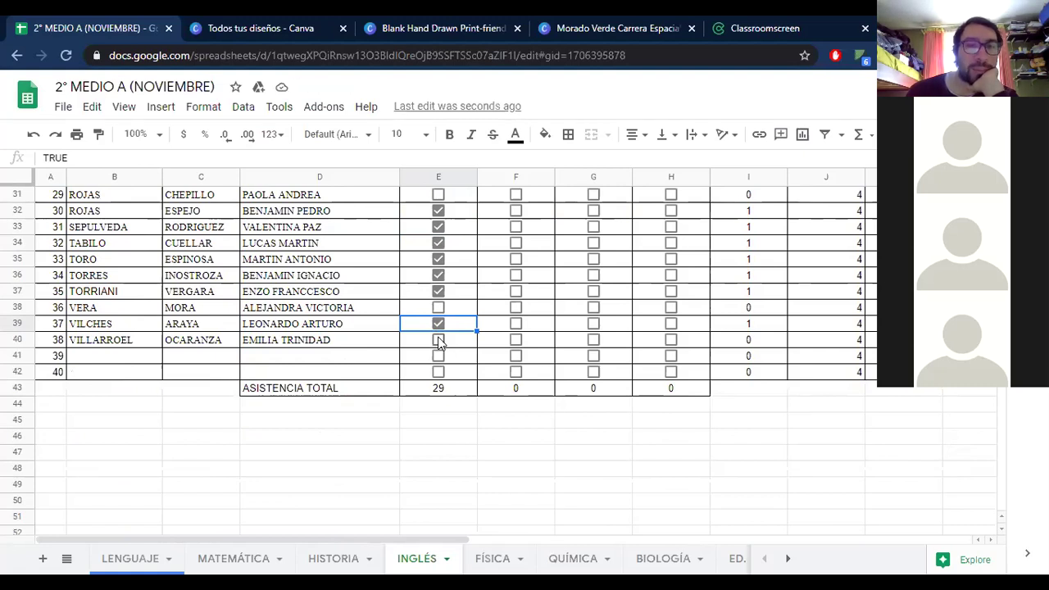
pyautogui.click(438, 340)
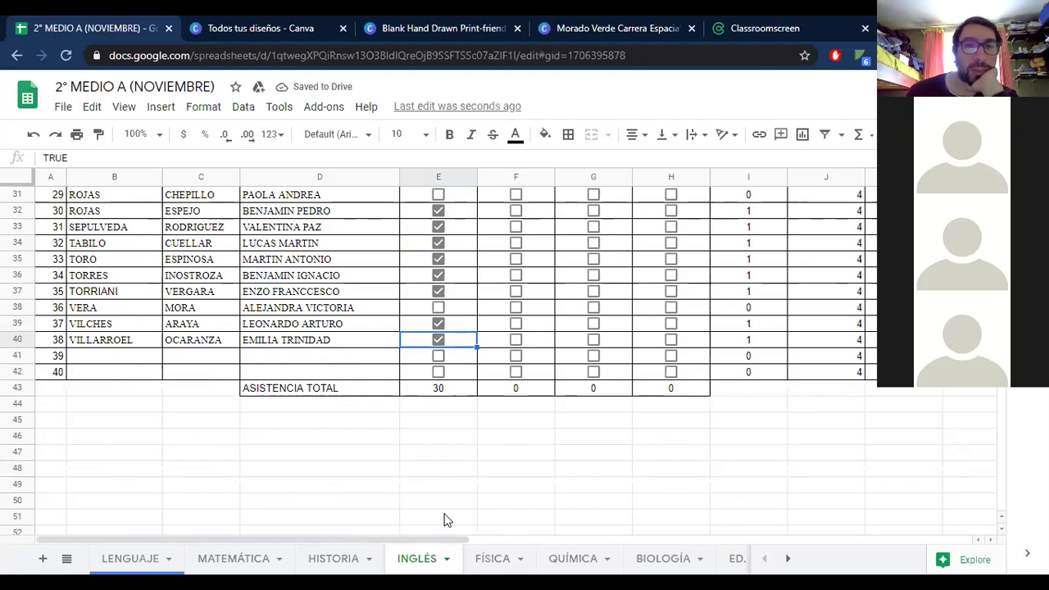
# - Recheck the 05-11 attendance column and mark student 22 as present
pyautogui.scroll(3, 386, 383)
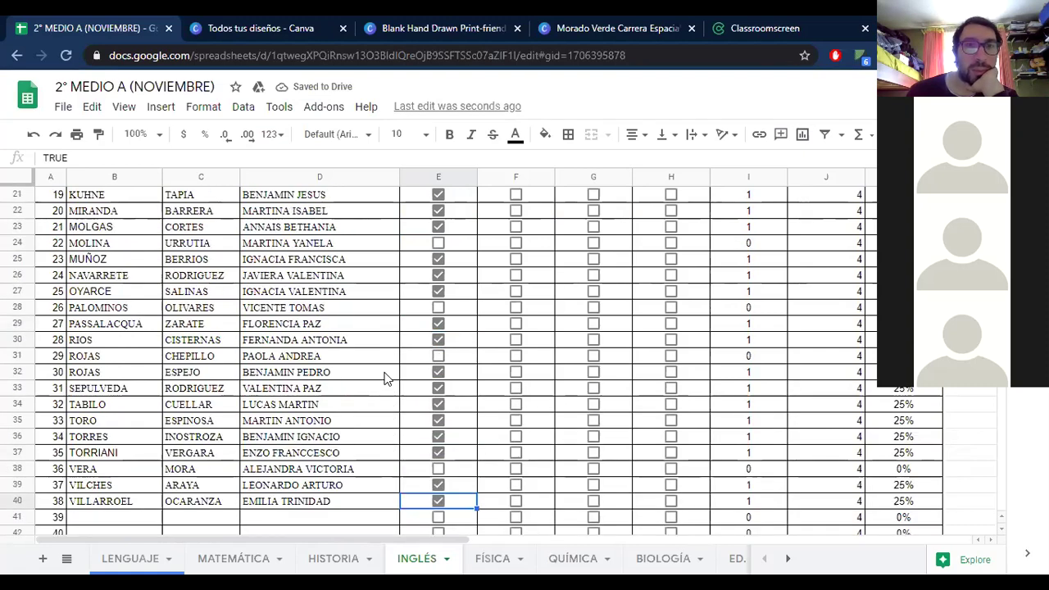
pyautogui.scroll(3, 386, 378)
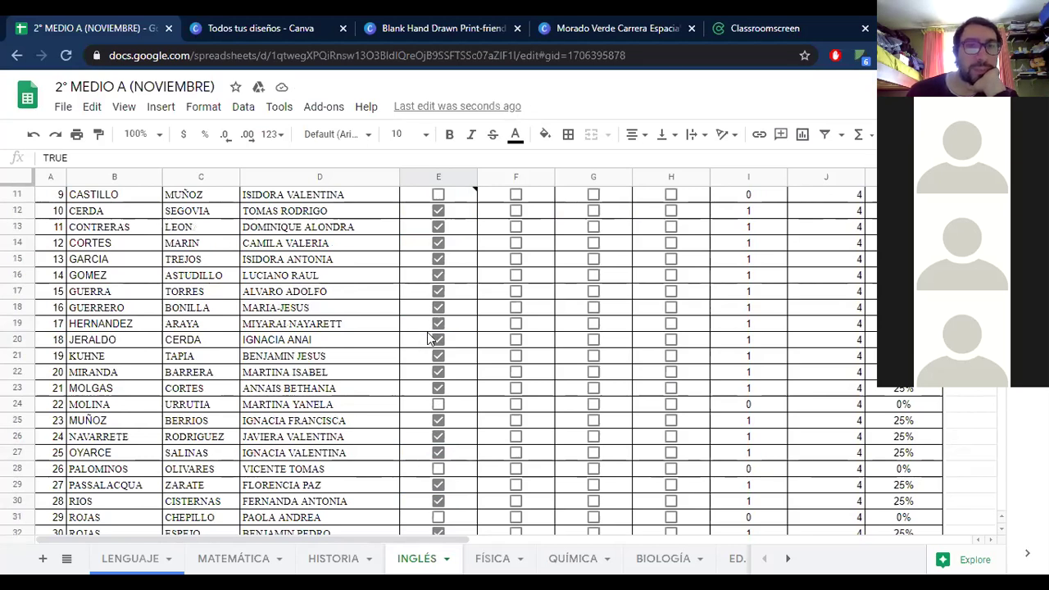
pyautogui.scroll(-1, 443, 434)
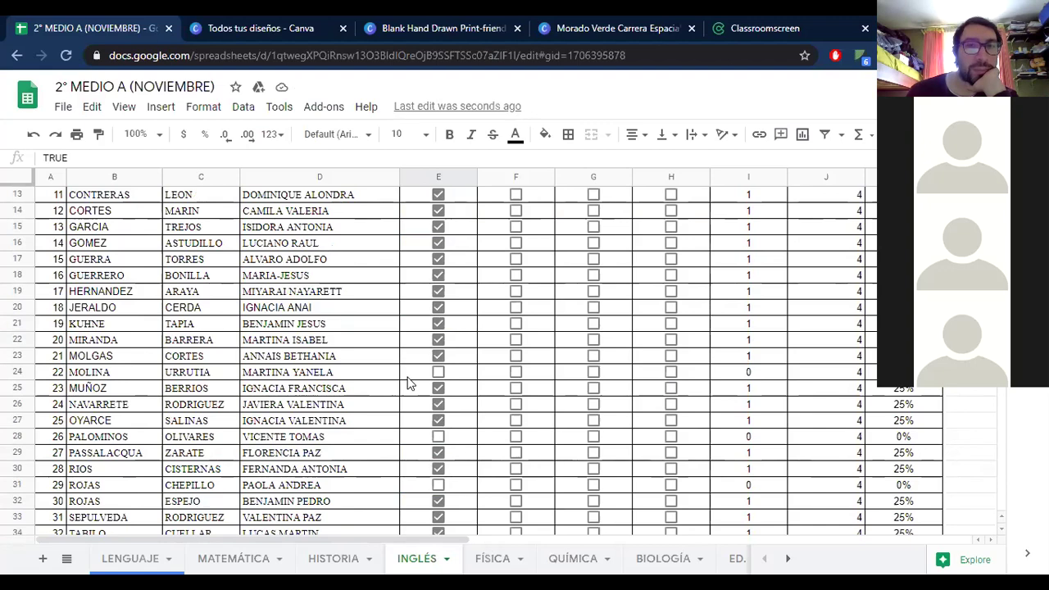
pyautogui.scroll(-5, 492, 468)
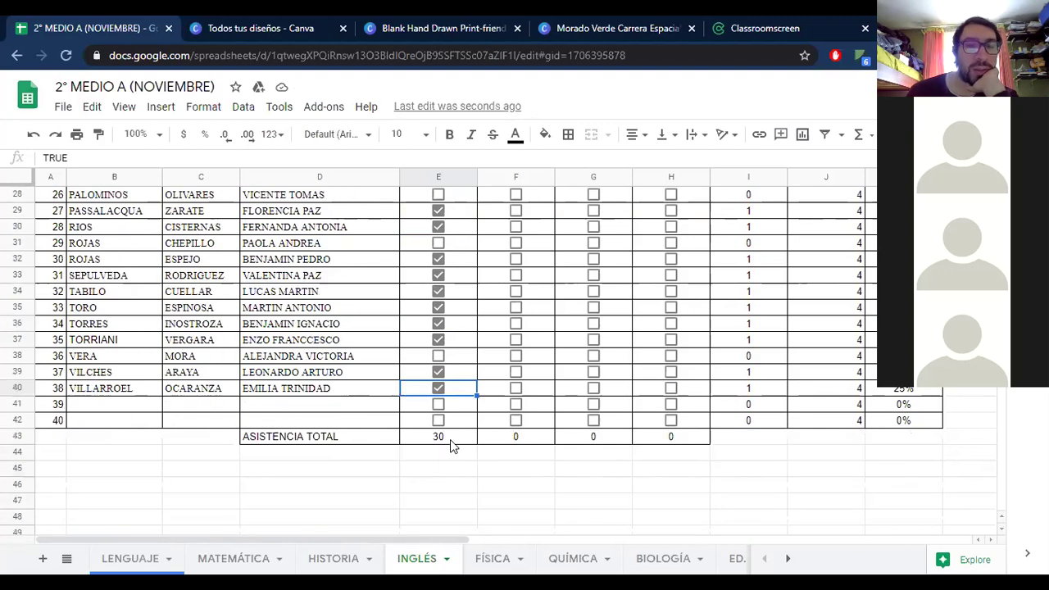
pyautogui.scroll(3, 447, 439)
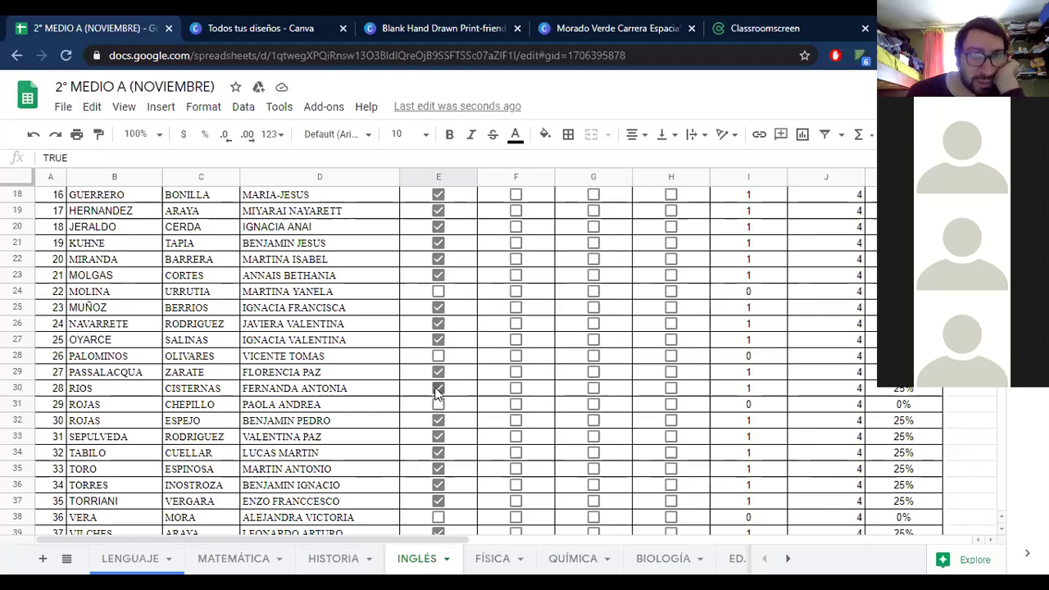
pyautogui.scroll(-2, 439, 419)
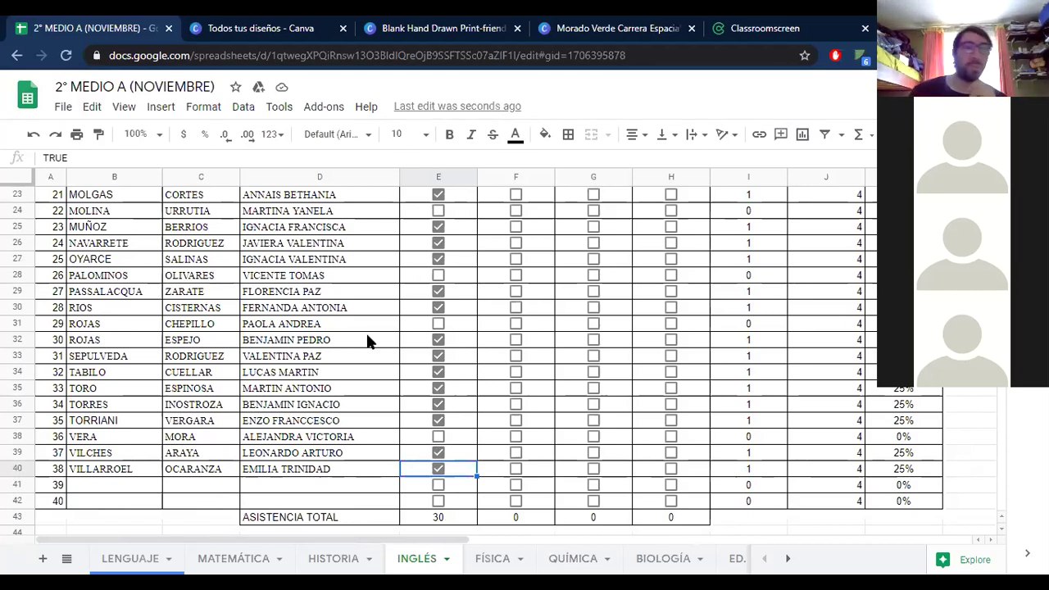
pyautogui.click(438, 212)
pyautogui.scroll(8, 459, 319)
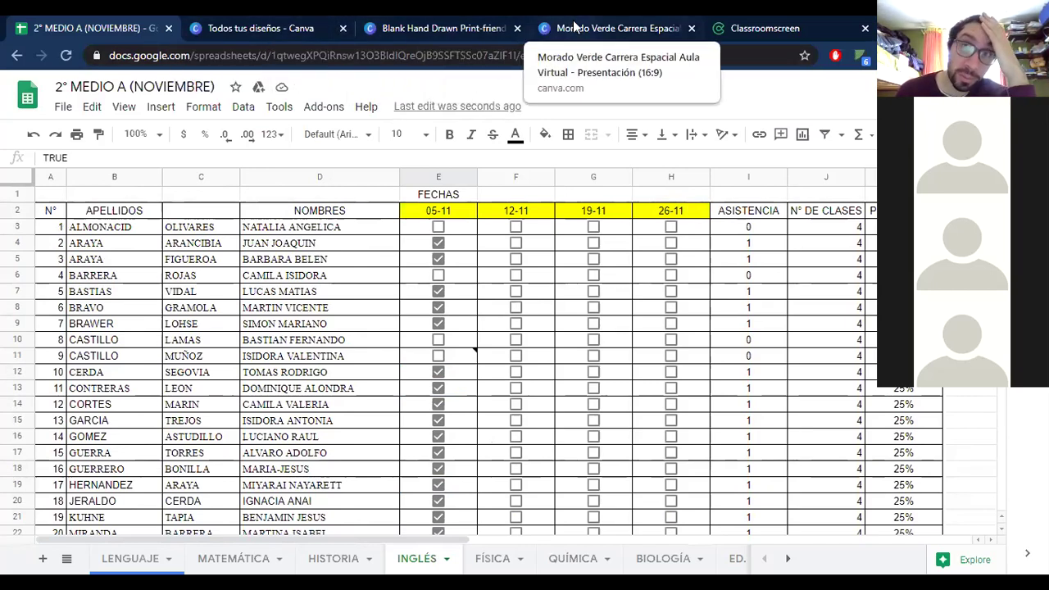
# - Switch to the Morado Verde Carrera Espacial design in Canva and start its presentation with the Estándar type
pyautogui.click(610, 28)
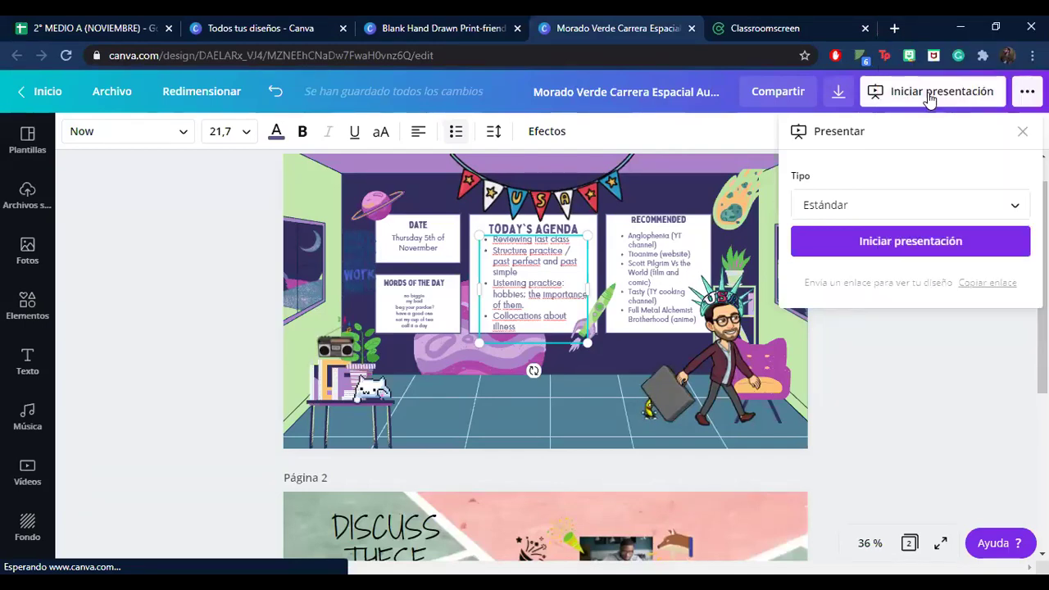
pyautogui.click(903, 243)
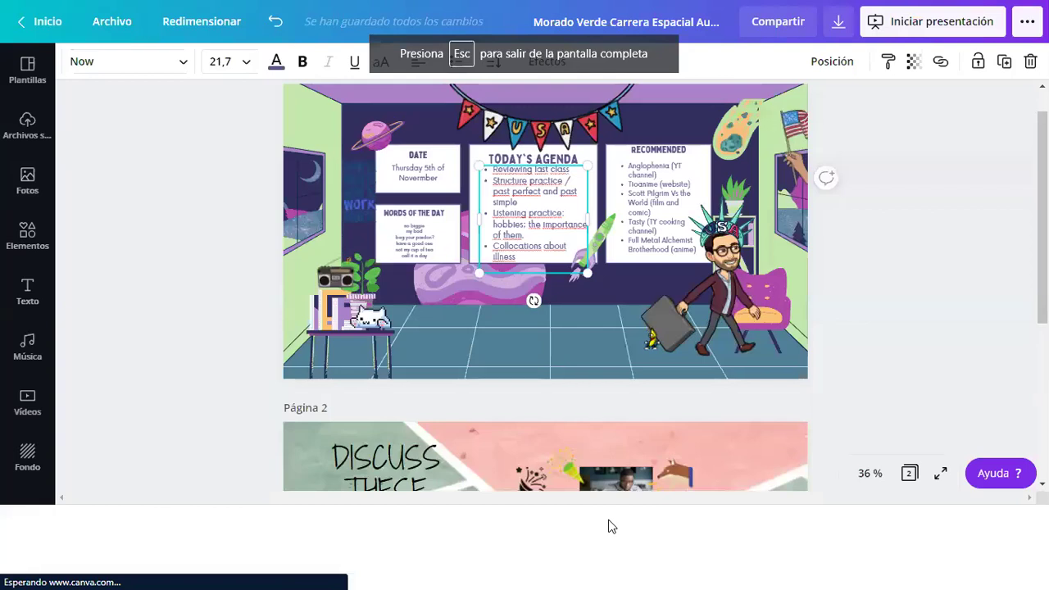